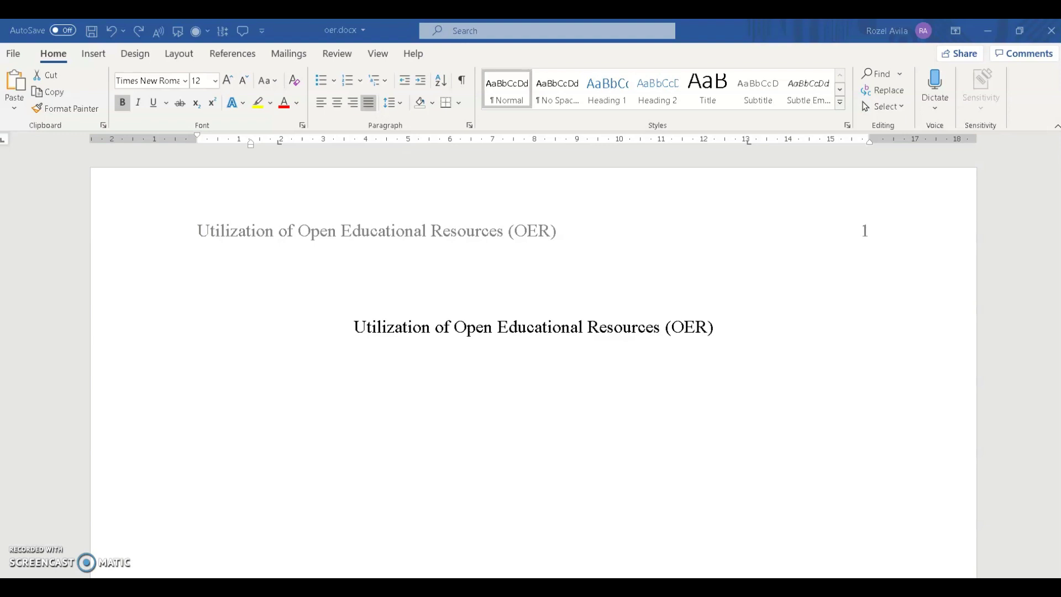
Apply the Heading 1 style to the 'Context and Rationale' title on page 2.
{"action": "scroll", "coordinate": [371, 463], "scroll_direction": "down", "scroll_amount": 15}
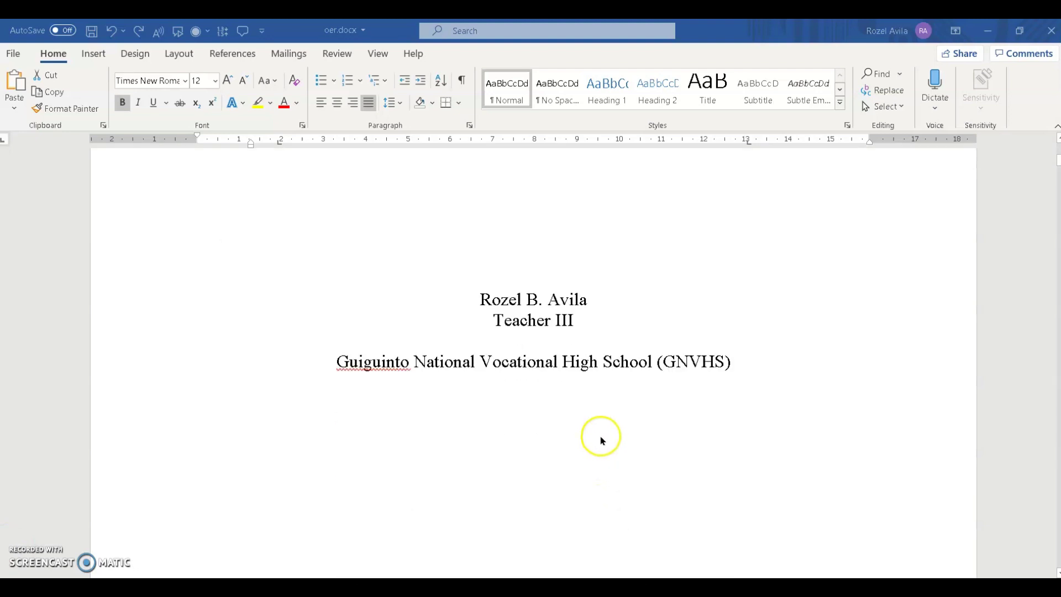
{"action": "scroll", "coordinate": [601, 447], "scroll_direction": "down", "scroll_amount": 5}
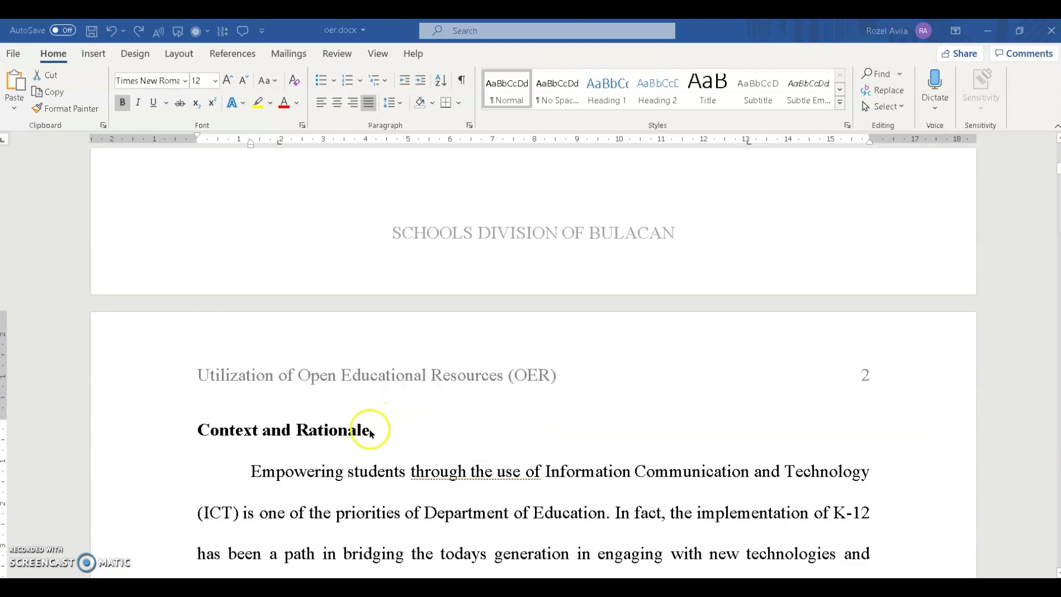
{"action": "triple_click", "coordinate": [374, 433]}
{"action": "left_click_drag", "start_coordinate": [369, 429], "coordinate": [212, 437]}
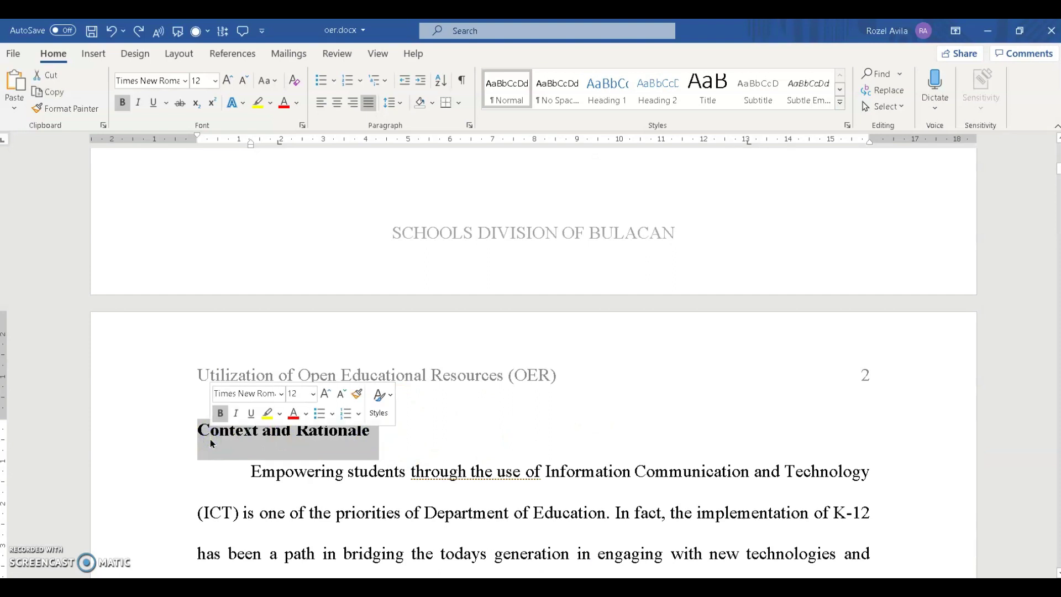
{"action": "left_click", "coordinate": [610, 103]}
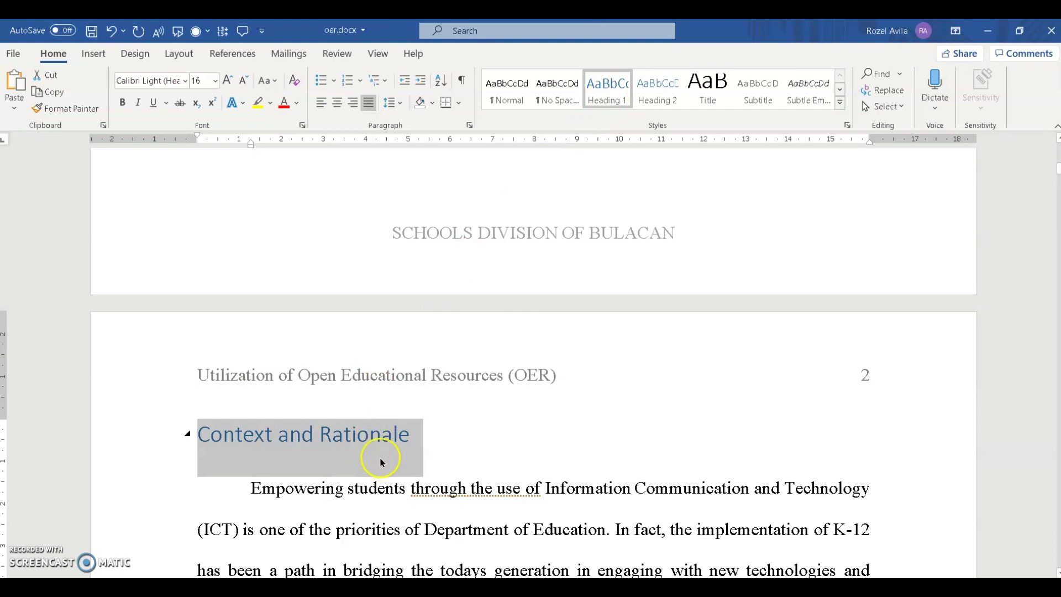
Modify the Heading 1 style to use Times New Roman in black font colour.
{"action": "right_click", "coordinate": [613, 103]}
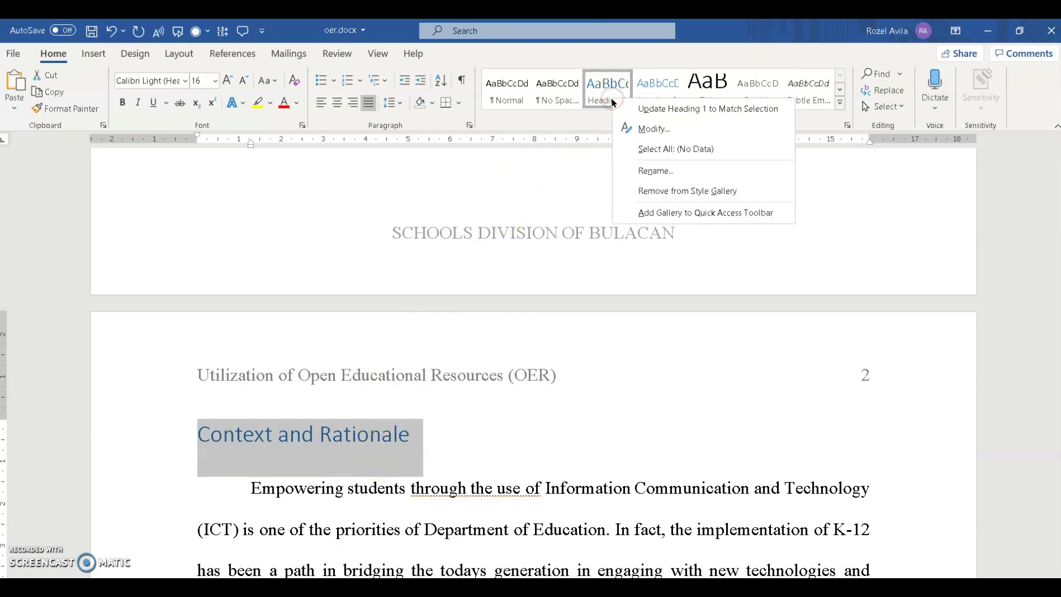
{"action": "left_click", "coordinate": [640, 129]}
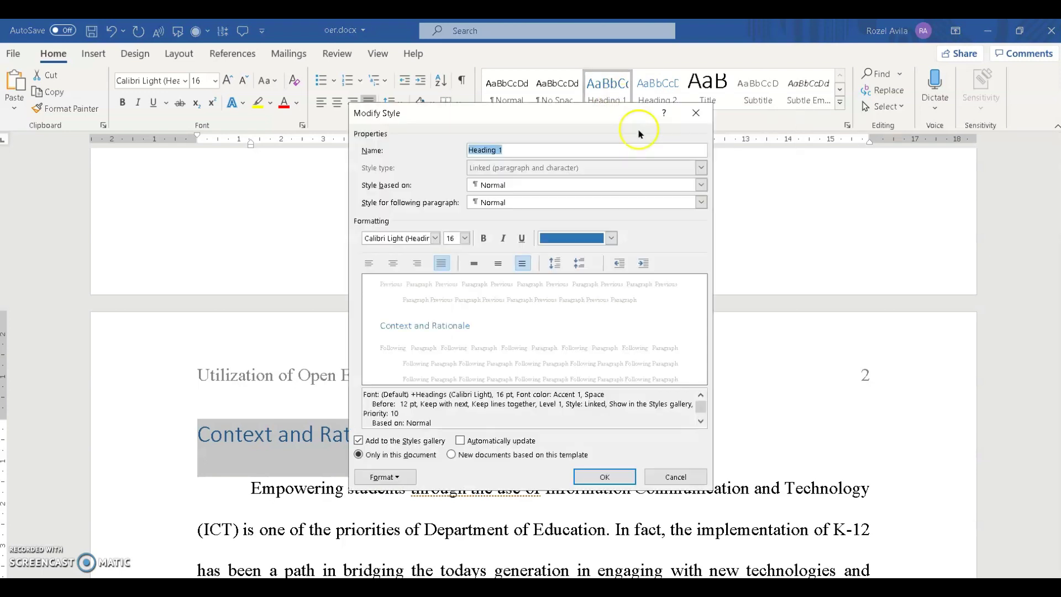
{"action": "left_click", "coordinate": [435, 238]}
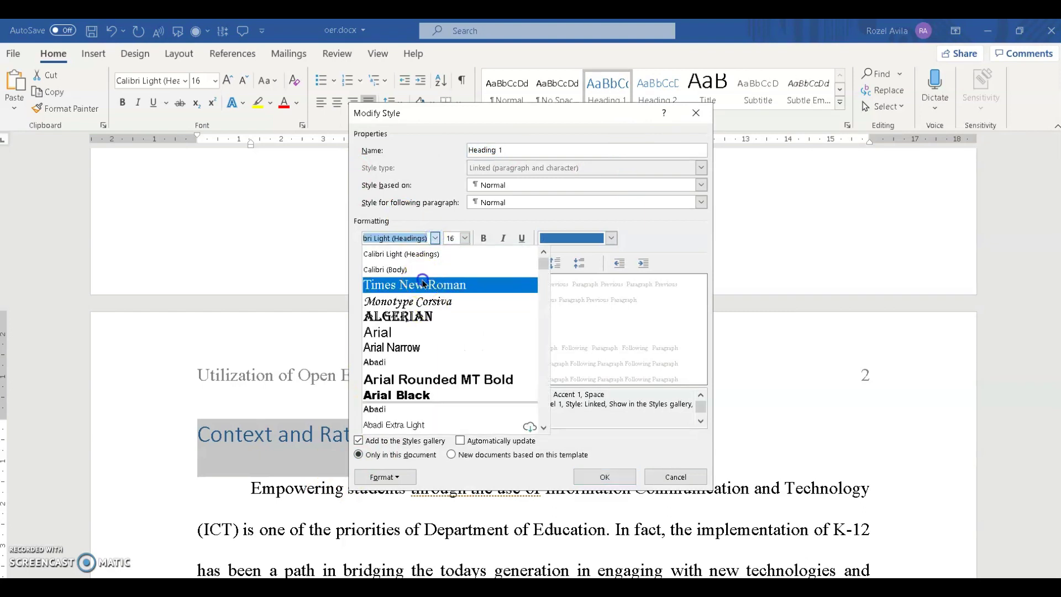
{"action": "left_click", "coordinate": [423, 284]}
{"action": "left_click", "coordinate": [612, 239]}
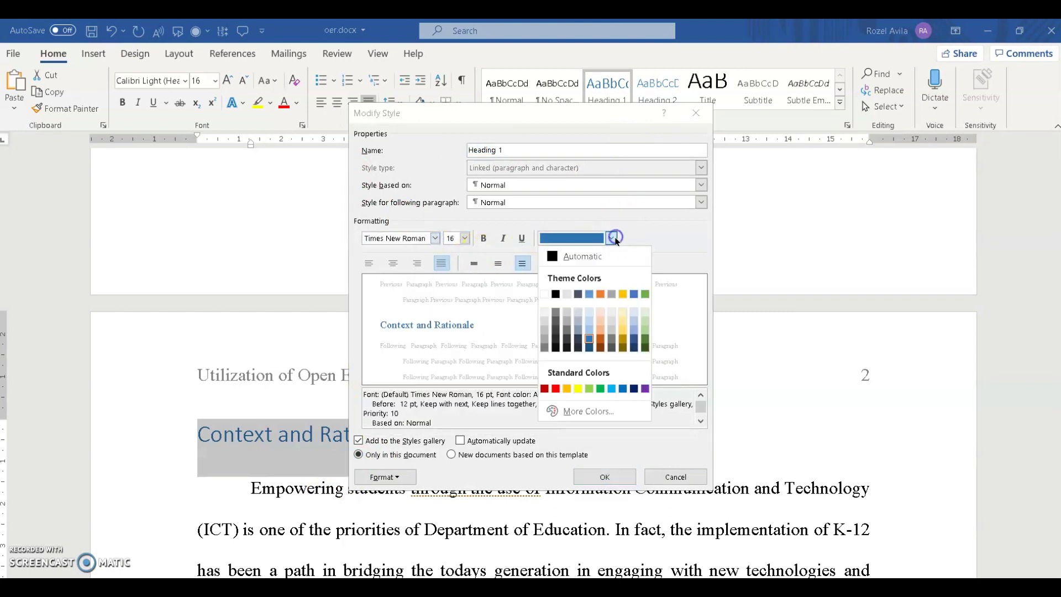
{"action": "left_click", "coordinate": [556, 293]}
{"action": "left_click", "coordinate": [603, 475]}
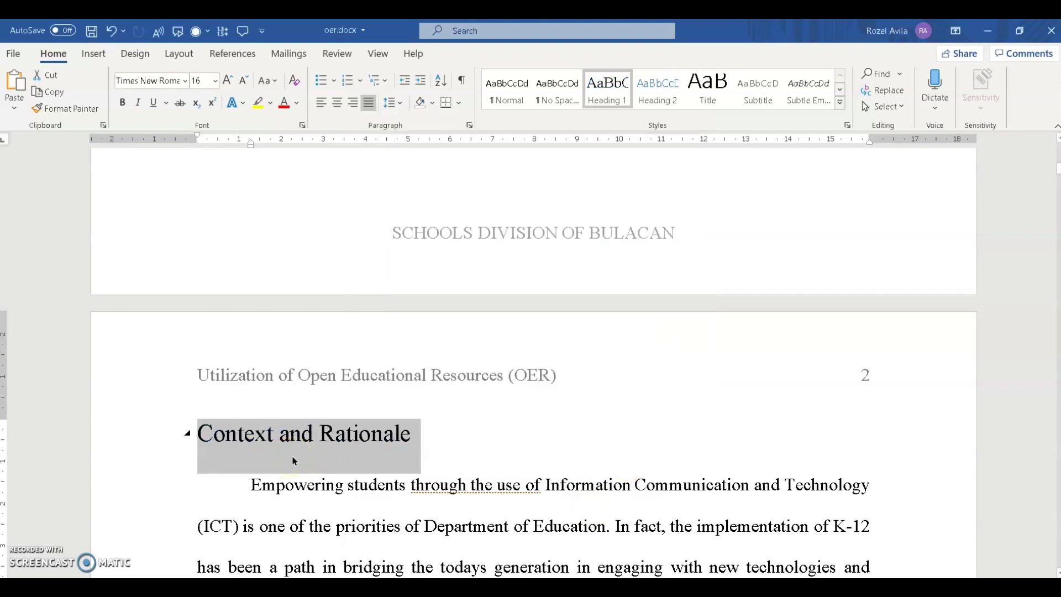
Apply Heading 1 to the 'Review of Related Literature' section title.
{"action": "scroll", "coordinate": [492, 442], "scroll_direction": "down", "scroll_amount": 15}
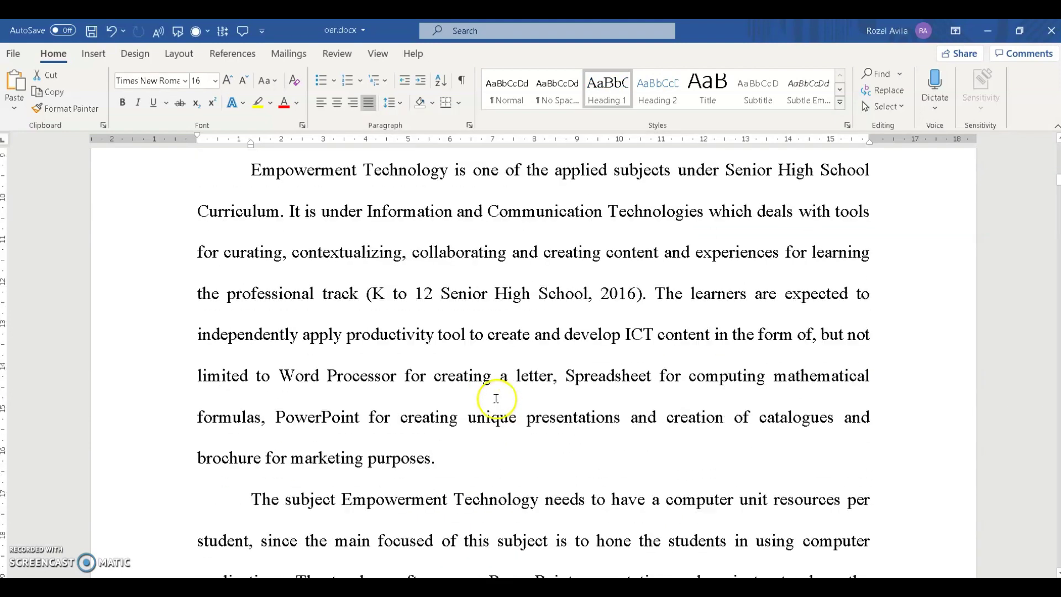
{"action": "scroll", "coordinate": [495, 390], "scroll_direction": "down", "scroll_amount": 16}
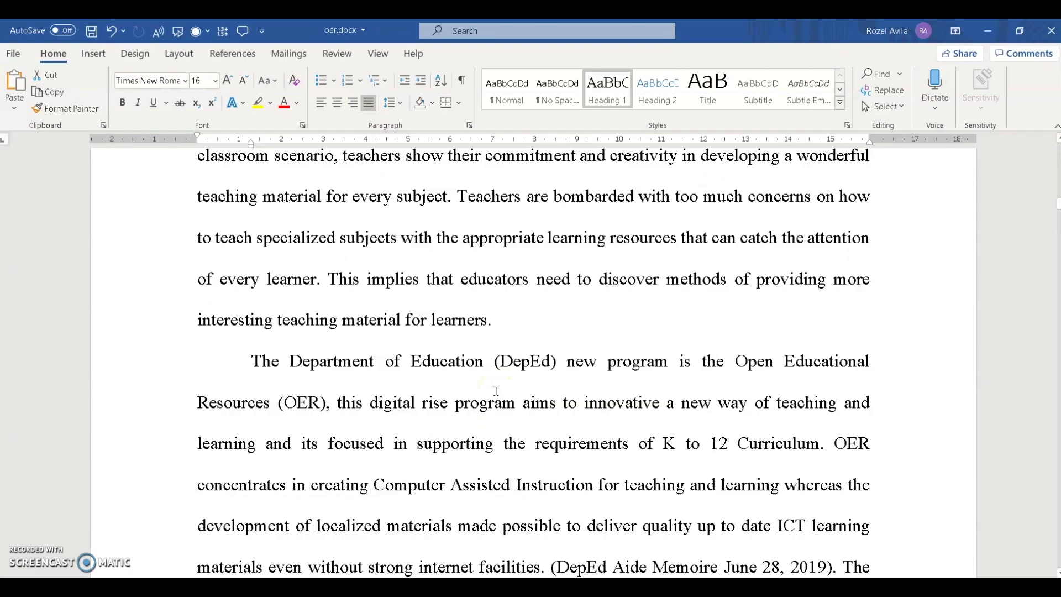
{"action": "scroll", "coordinate": [496, 391], "scroll_direction": "down", "scroll_amount": 15}
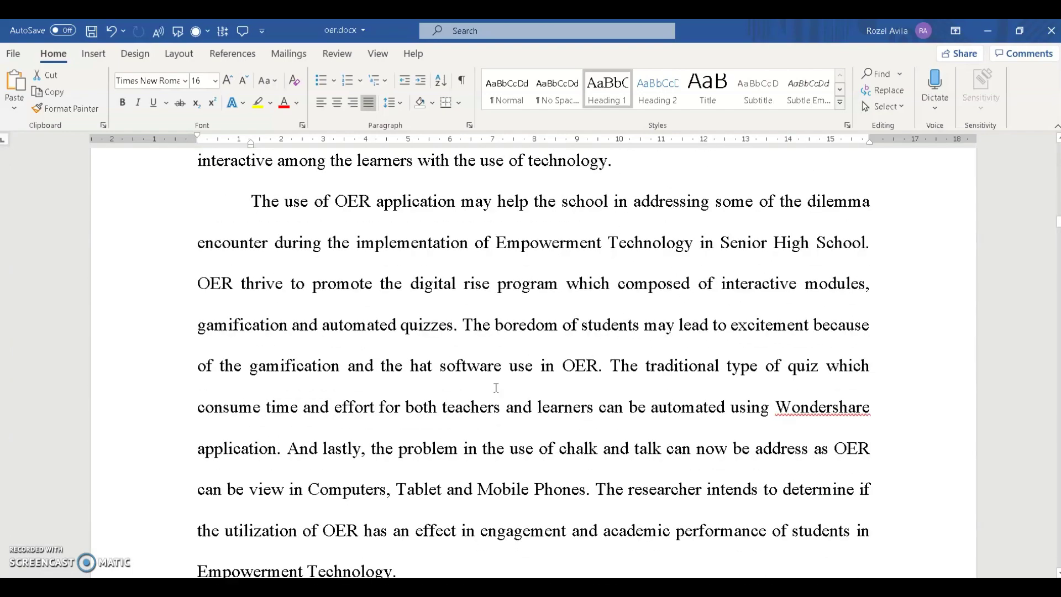
{"action": "left_click", "coordinate": [410, 333]}
{"action": "left_click_drag", "start_coordinate": [410, 333], "coordinate": [191, 334]}
{"action": "left_click", "coordinate": [602, 91]}
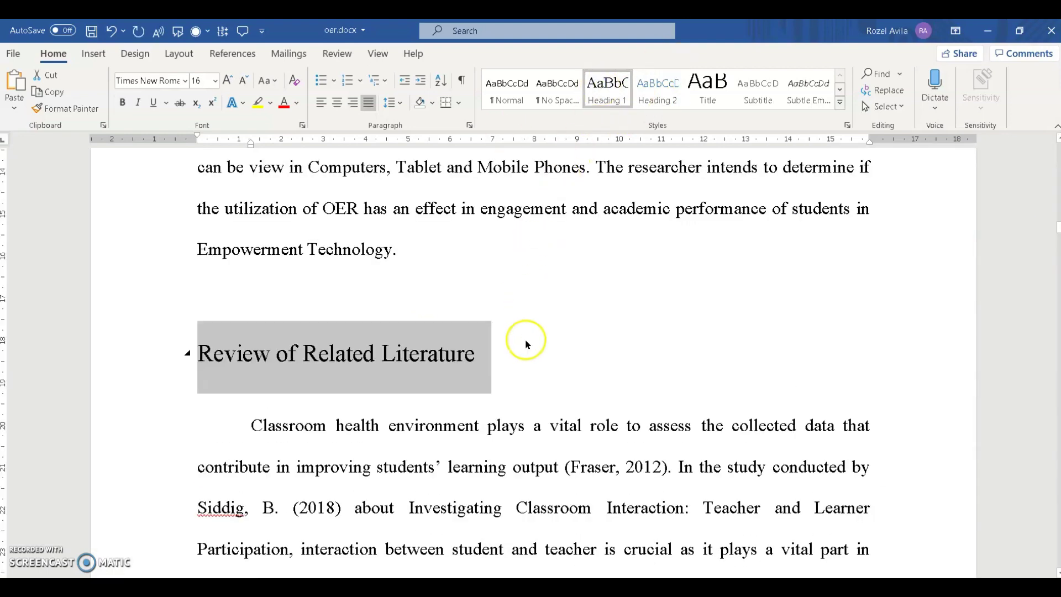
{"action": "scroll", "coordinate": [526, 346], "scroll_direction": "down", "scroll_amount": 5, "text": "ctrl"}
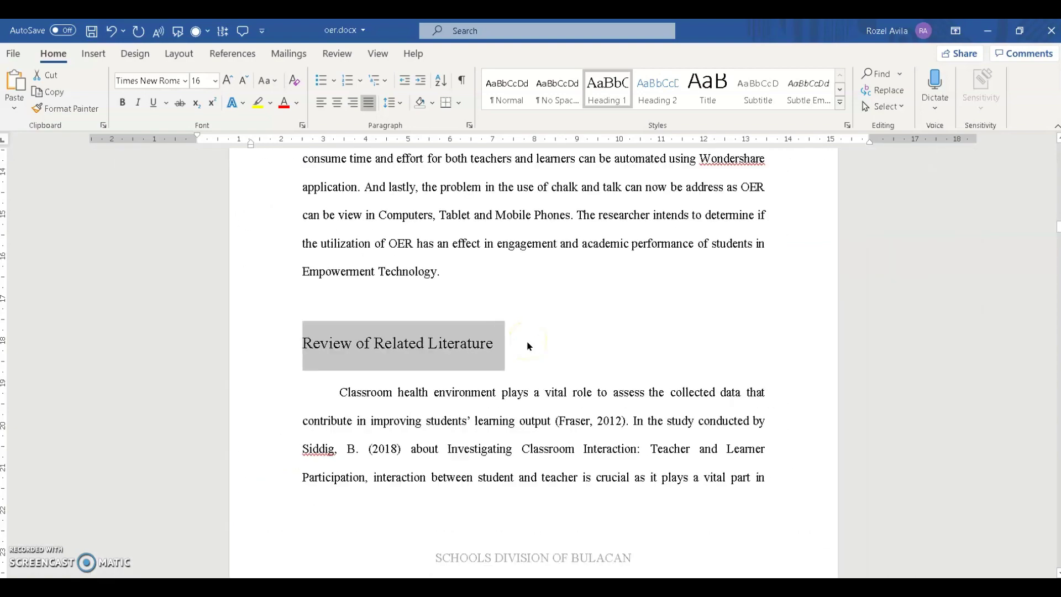
Apply Heading 1 to the Theoretical/ Conceptual Framework and Research Objectives titles.
{"action": "scroll", "coordinate": [527, 346], "scroll_direction": "down", "scroll_amount": 6}
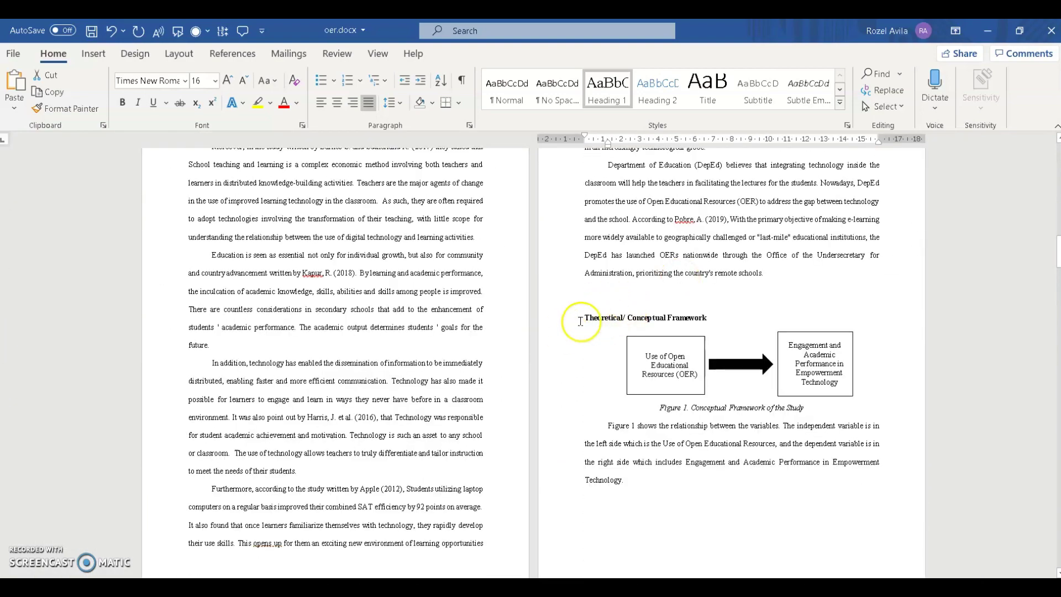
{"action": "left_click_drag", "start_coordinate": [580, 318], "coordinate": [706, 319]}
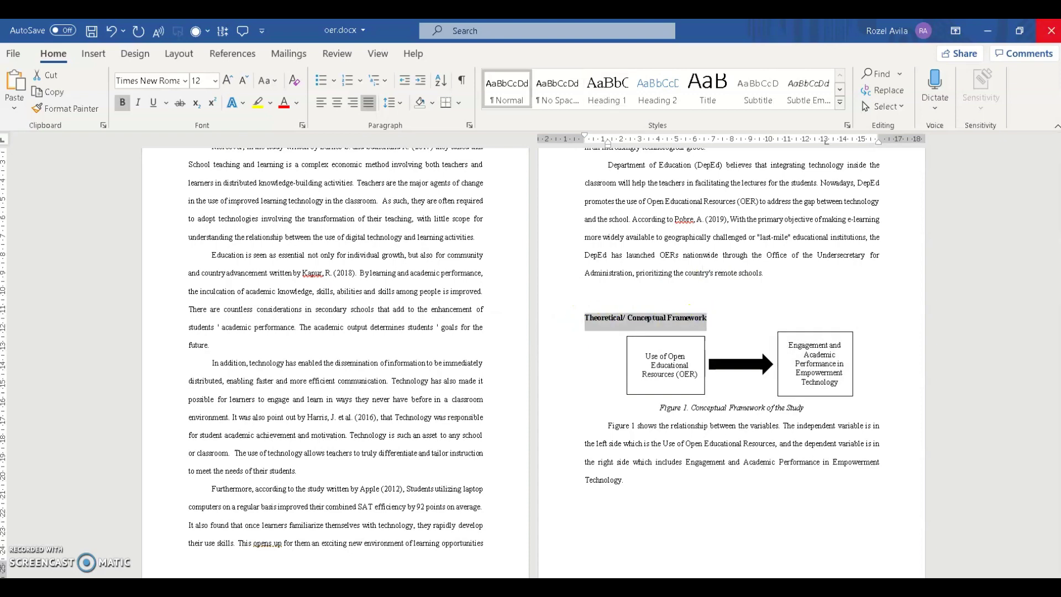
{"action": "left_click", "coordinate": [606, 87]}
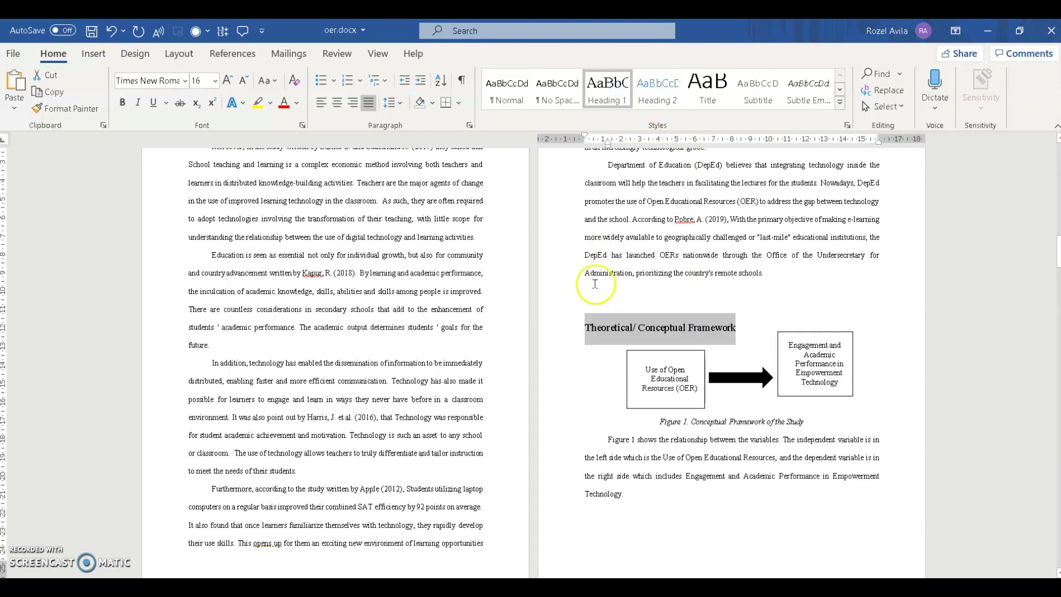
{"action": "scroll", "coordinate": [538, 379], "scroll_direction": "down", "scroll_amount": 3}
{"action": "scroll", "coordinate": [538, 379], "scroll_direction": "down", "scroll_amount": 3}
{"action": "left_click_drag", "start_coordinate": [188, 366], "coordinate": [262, 365]}
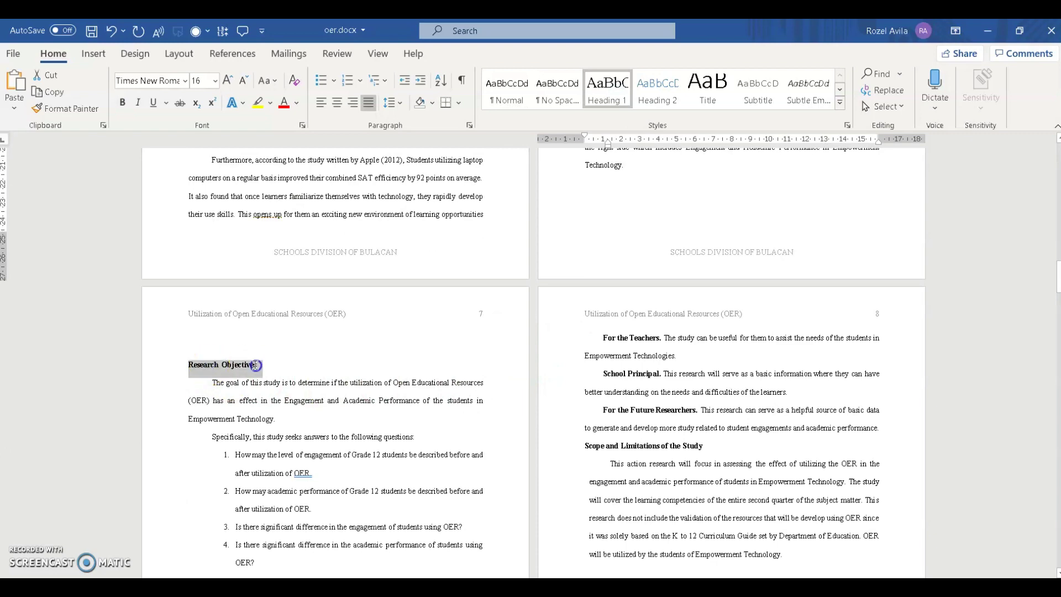
{"action": "left_click", "coordinate": [607, 87]}
Apply Heading 1 to Hypothesis, Significance of the Study and Definition of Terms.
{"action": "scroll", "coordinate": [416, 380], "scroll_direction": "down", "scroll_amount": 3}
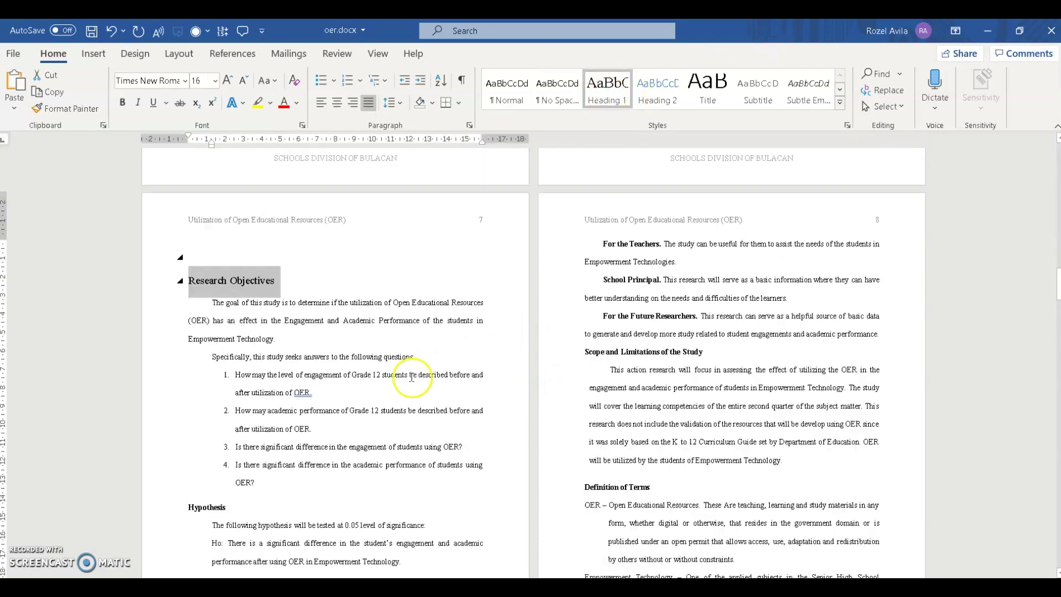
{"action": "left_click_drag", "start_coordinate": [188, 460], "coordinate": [223, 461]}
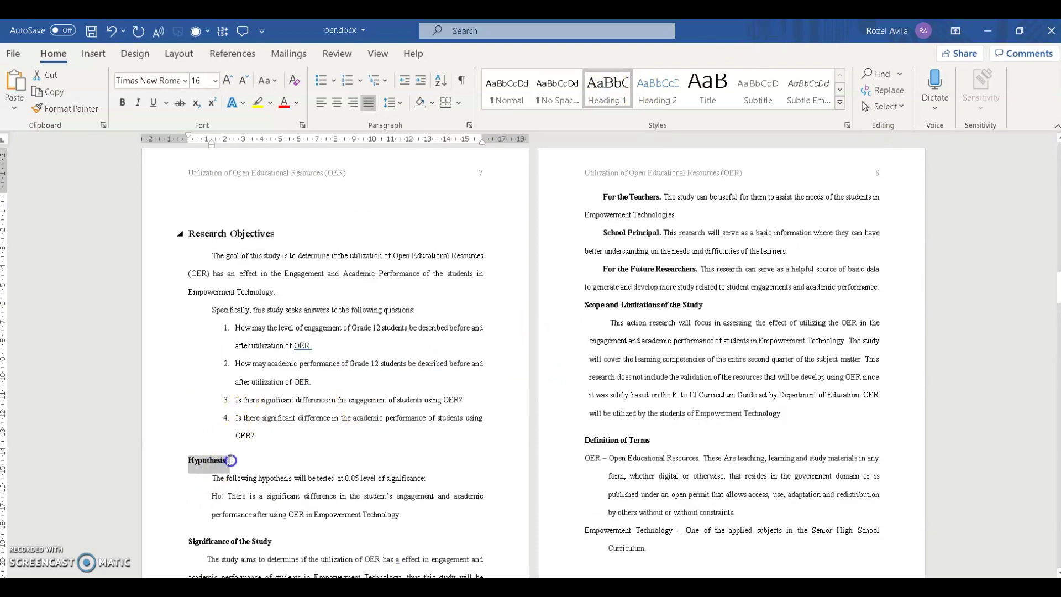
{"action": "left_click", "coordinate": [606, 87]}
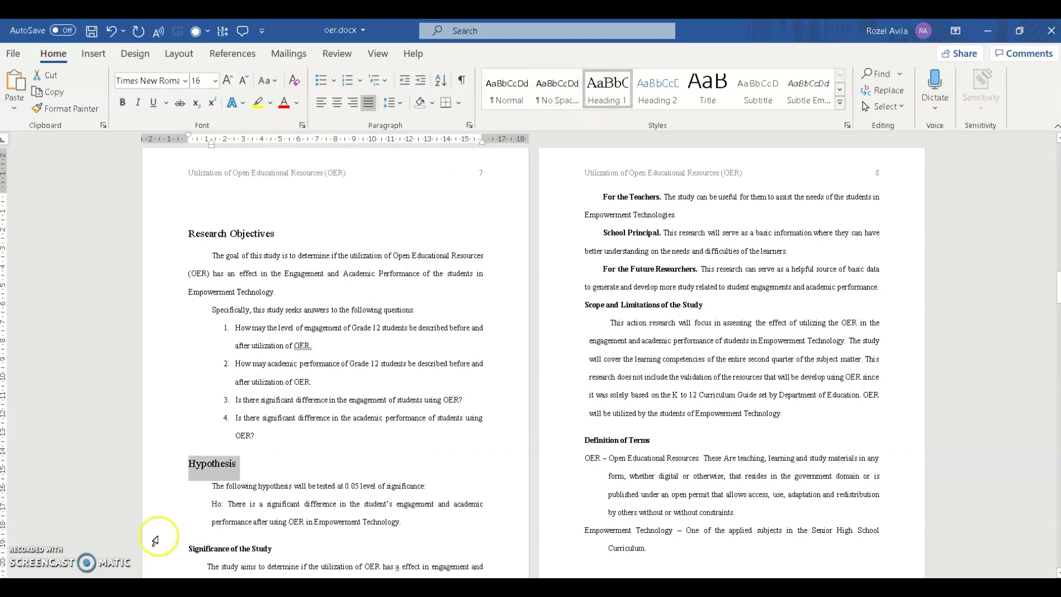
{"action": "scroll", "coordinate": [160, 534], "scroll_direction": "down", "scroll_amount": 1}
{"action": "left_click_drag", "start_coordinate": [189, 525], "coordinate": [275, 525]}
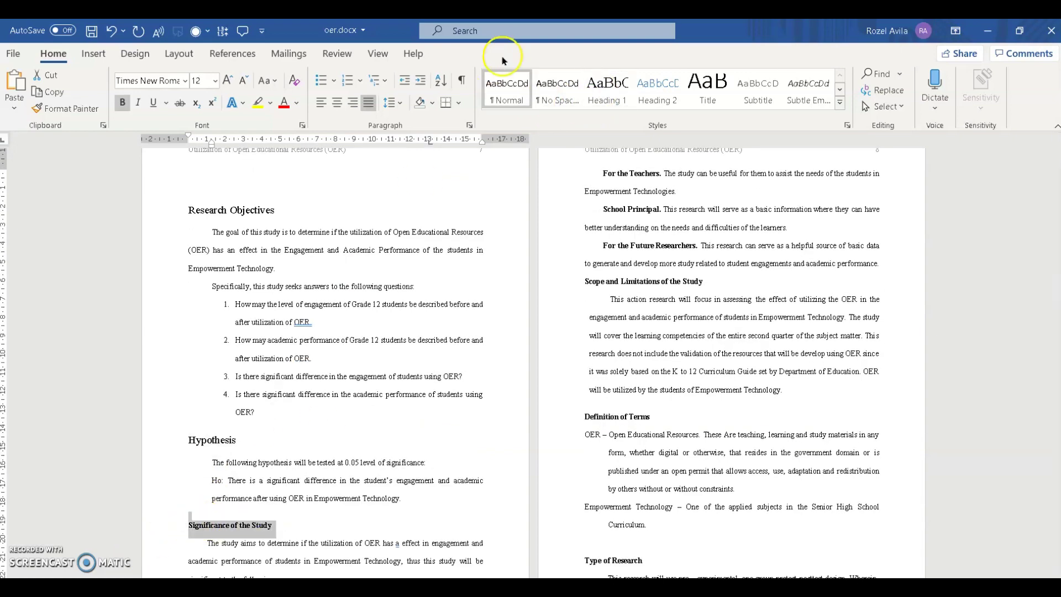
{"action": "left_click", "coordinate": [606, 87]}
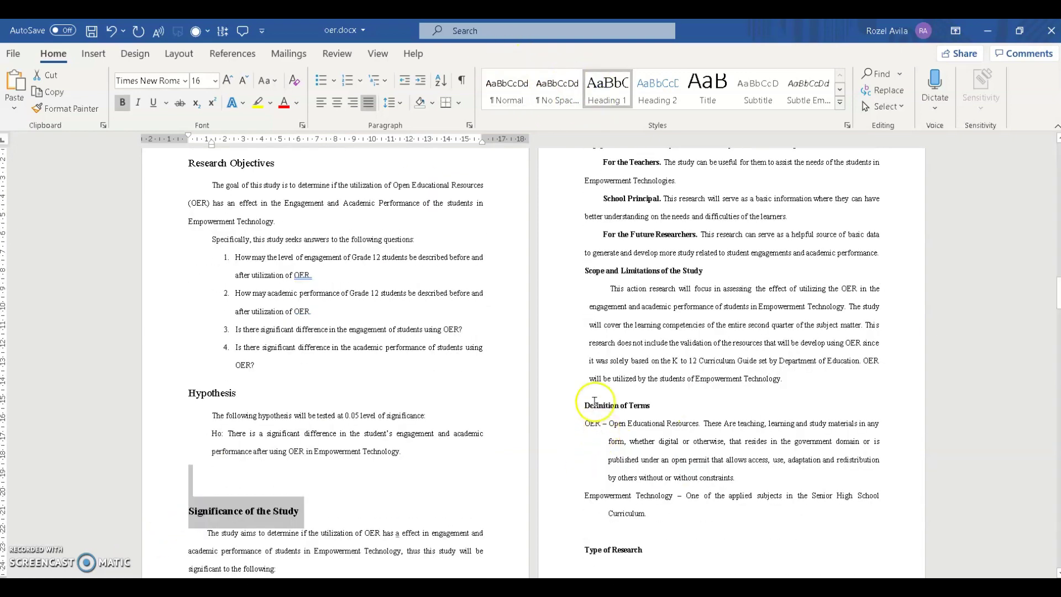
{"action": "left_click_drag", "start_coordinate": [586, 405], "coordinate": [657, 406]}
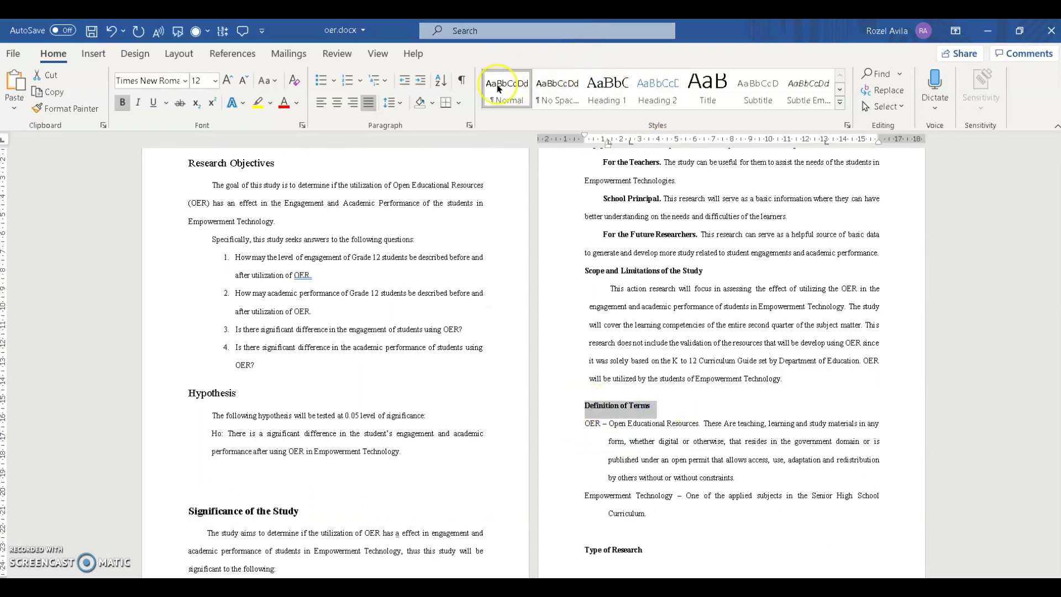
{"action": "left_click", "coordinate": [606, 87]}
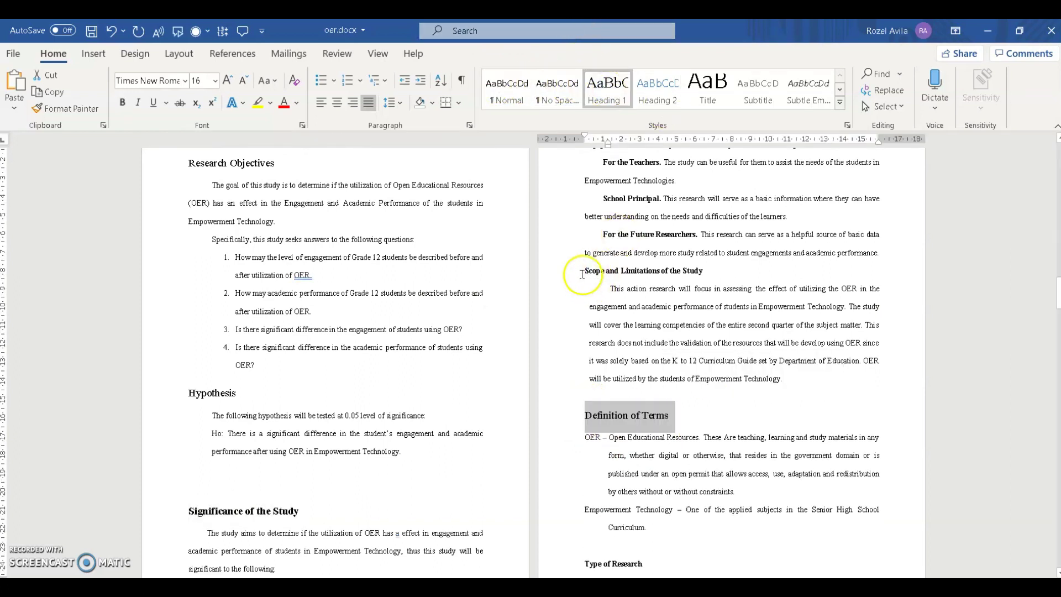
{"action": "left_click_drag", "start_coordinate": [582, 274], "coordinate": [703, 270]}
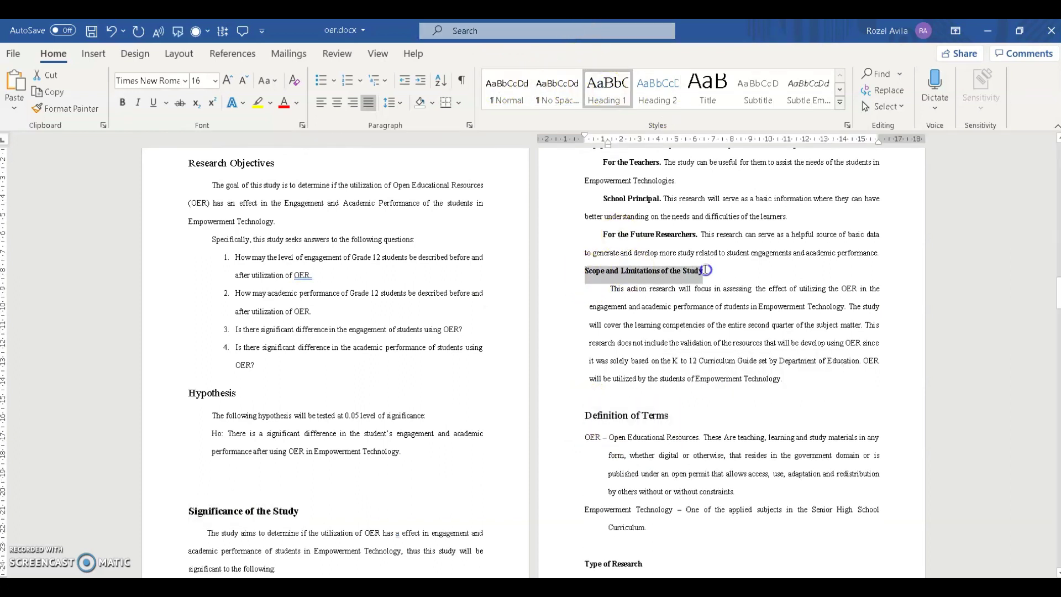
Apply Heading 1 to Scope and Limitations of the Study, Type of Research and Participants.
{"action": "left_click", "coordinate": [609, 87]}
{"action": "scroll", "coordinate": [679, 332], "scroll_direction": "down", "scroll_amount": 2}
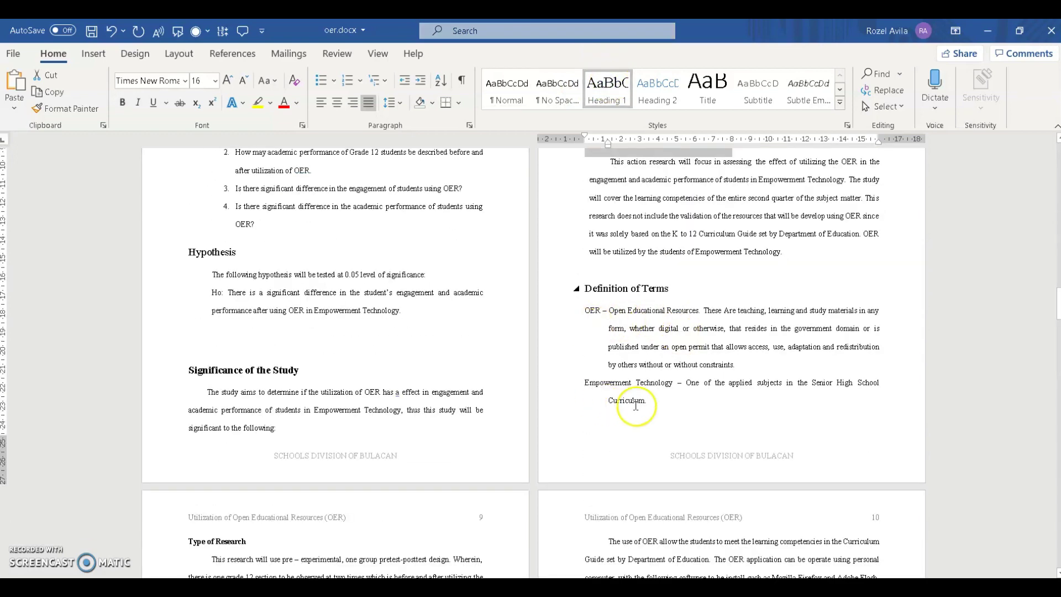
{"action": "scroll", "coordinate": [635, 406], "scroll_direction": "down", "scroll_amount": 2}
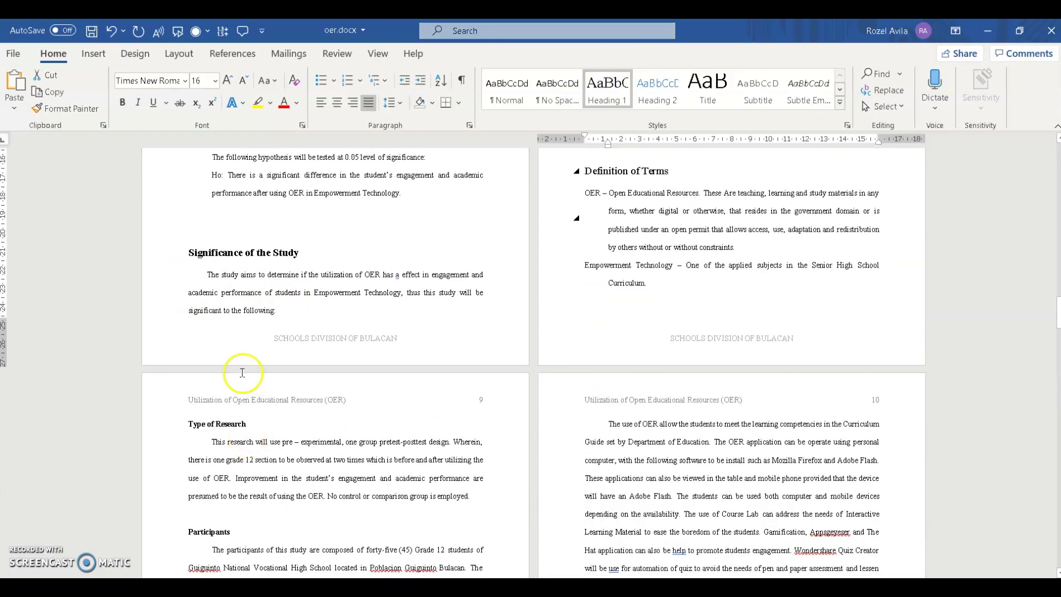
{"action": "scroll", "coordinate": [177, 249], "scroll_direction": "up", "scroll_amount": 2}
{"action": "scroll", "coordinate": [240, 480], "scroll_direction": "down", "scroll_amount": 1}
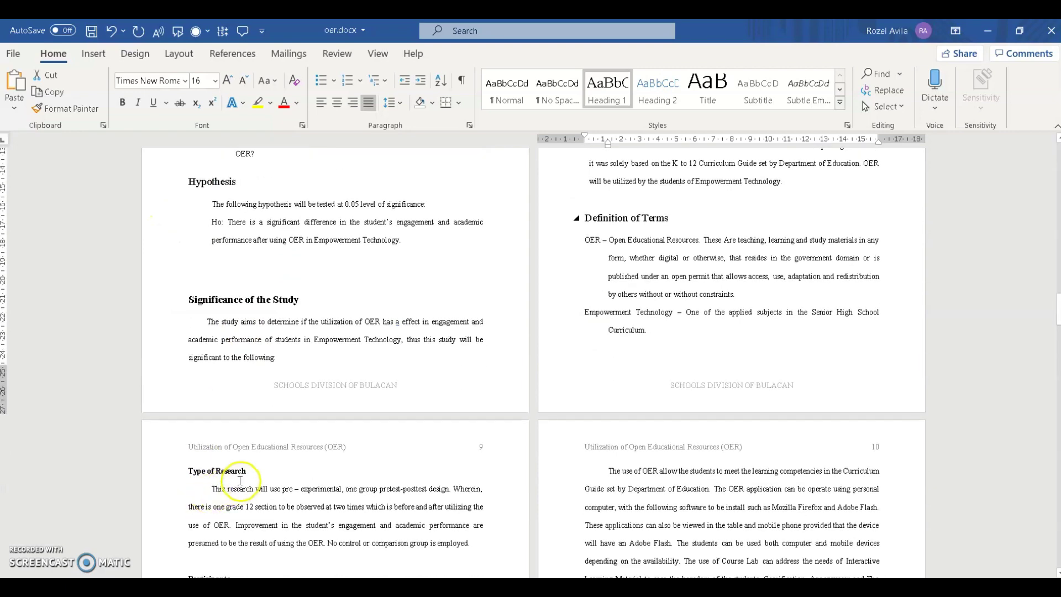
{"action": "scroll", "coordinate": [240, 480], "scroll_direction": "down", "scroll_amount": 1}
{"action": "left_click_drag", "start_coordinate": [189, 425], "coordinate": [260, 428]}
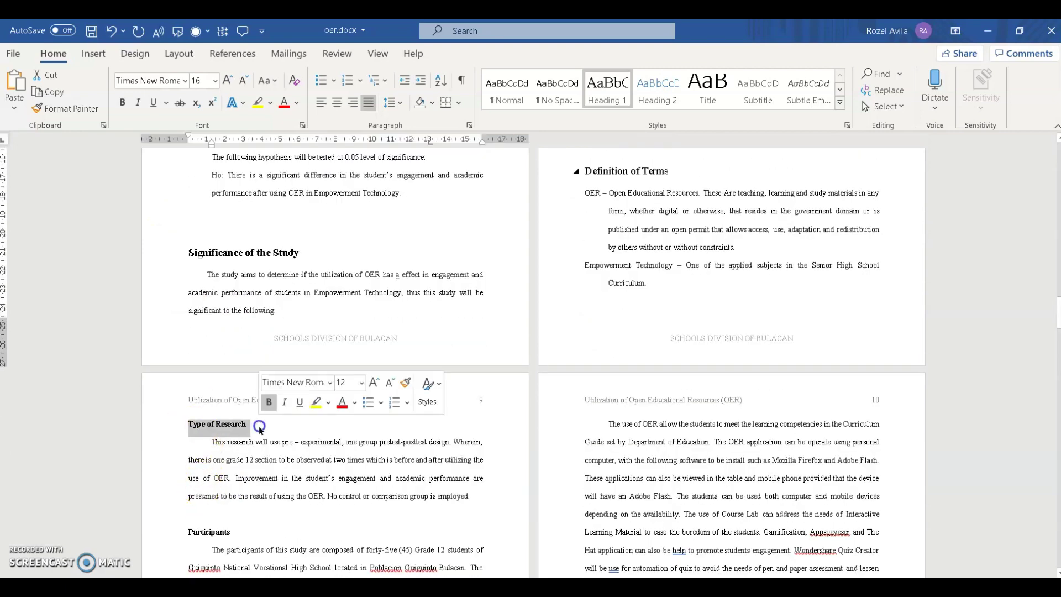
{"action": "left_click", "coordinate": [608, 87]}
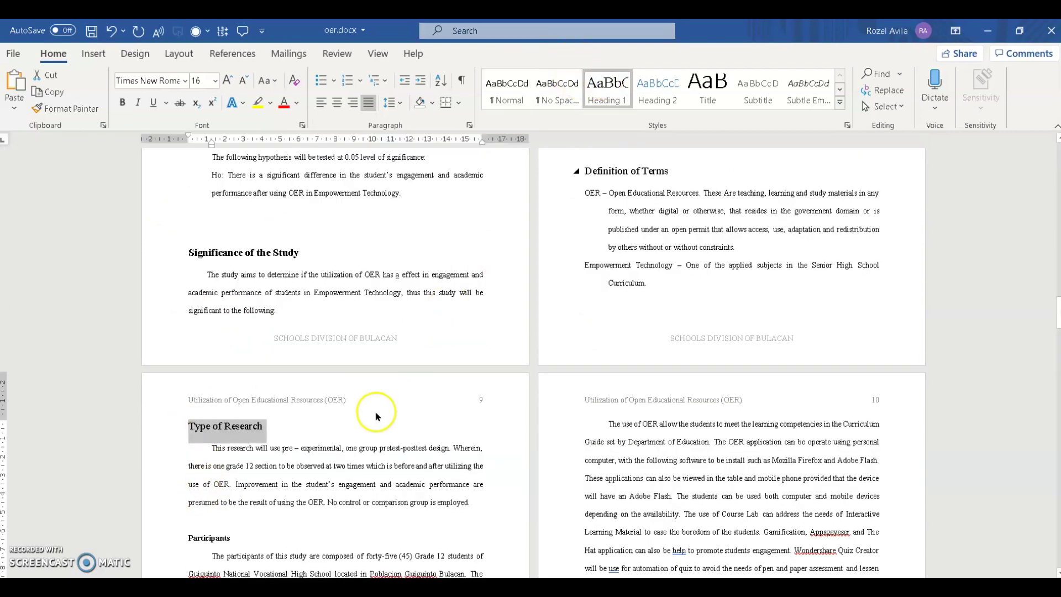
{"action": "scroll", "coordinate": [376, 417], "scroll_direction": "down", "scroll_amount": 3}
{"action": "left_click_drag", "start_coordinate": [188, 397], "coordinate": [251, 398]}
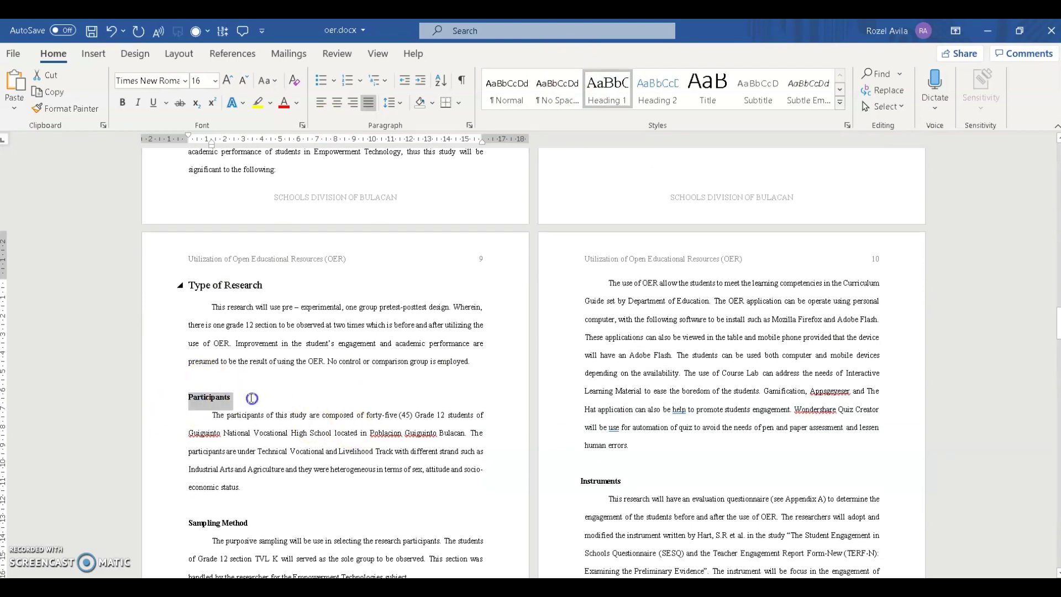
{"action": "left_click", "coordinate": [608, 87]}
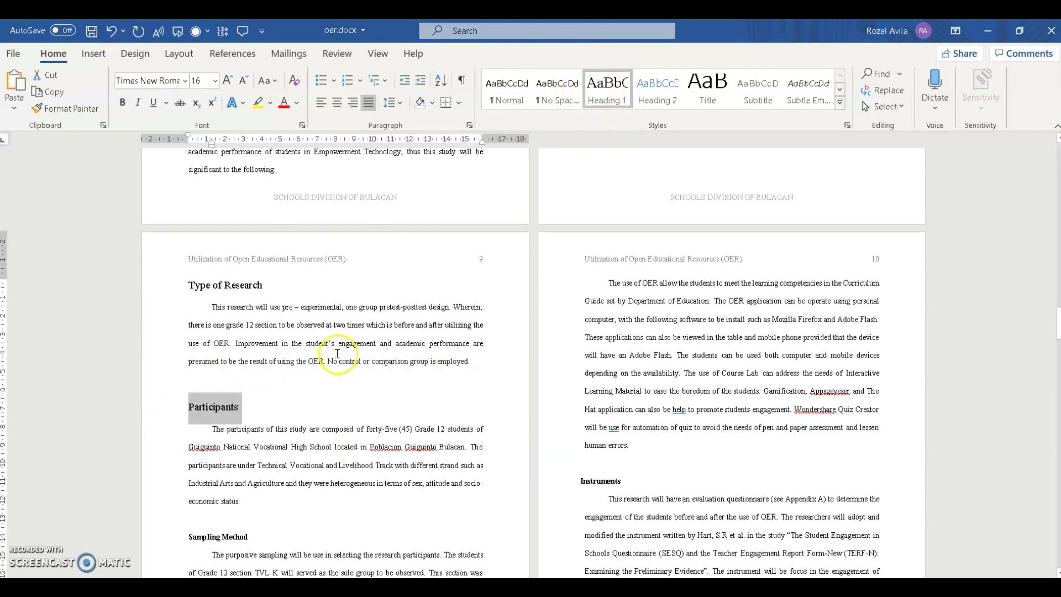
Apply Heading 1 to Sampling Method, Instruments and Proposed Intervention.
{"action": "scroll", "coordinate": [337, 354], "scroll_direction": "down", "scroll_amount": 3}
{"action": "left_click_drag", "start_coordinate": [260, 419], "coordinate": [187, 421]}
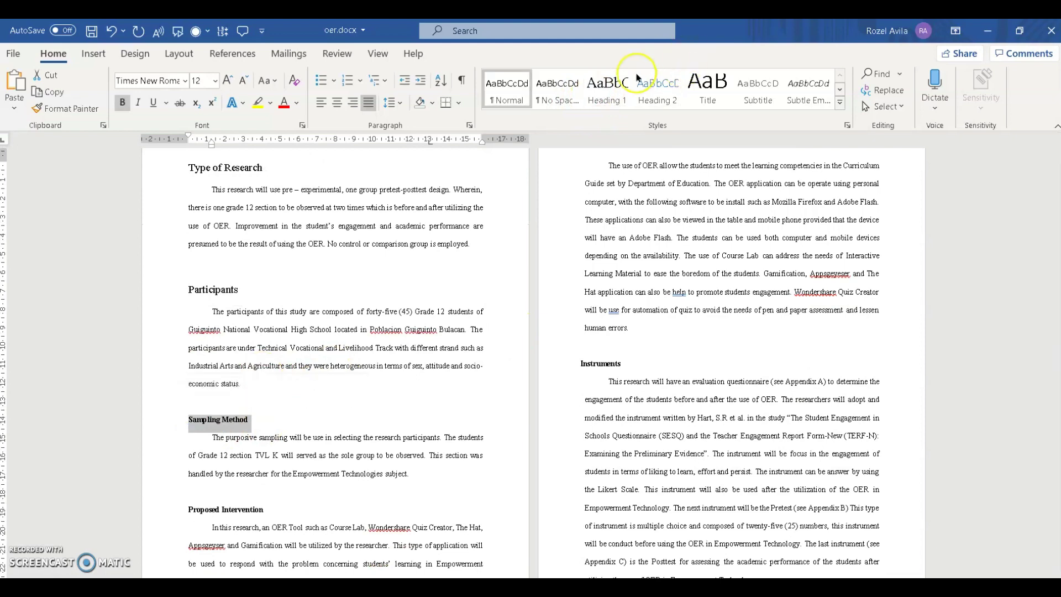
{"action": "left_click", "coordinate": [608, 84]}
{"action": "double_click", "coordinate": [594, 400]}
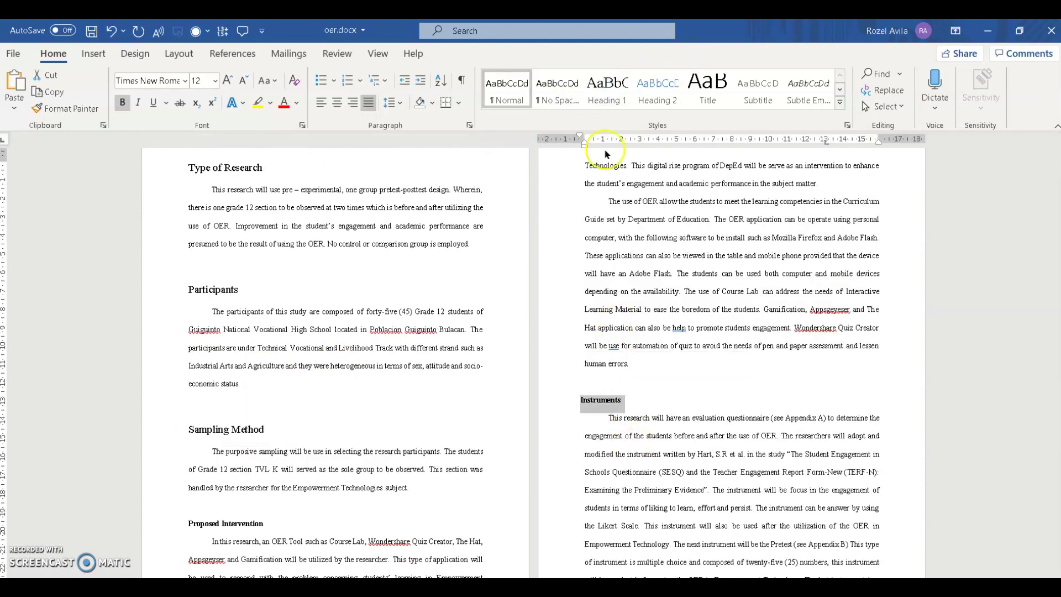
{"action": "left_click", "coordinate": [608, 84]}
{"action": "scroll", "coordinate": [273, 438], "scroll_direction": "down", "scroll_amount": 3}
{"action": "left_click_drag", "start_coordinate": [267, 431], "coordinate": [188, 429]}
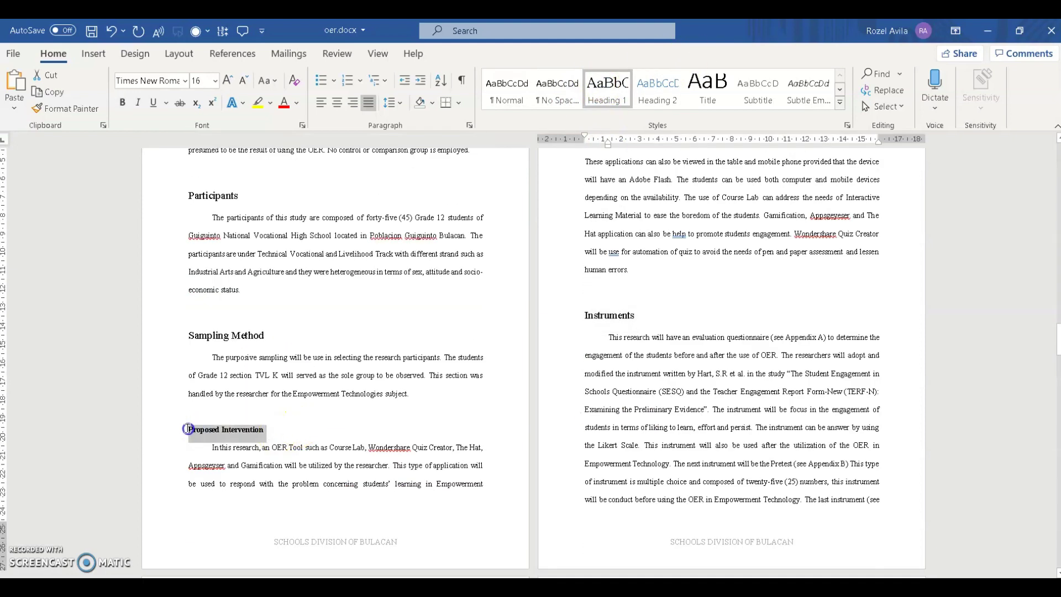
{"action": "left_click", "coordinate": [607, 84]}
Apply Heading 1 to Data Gathering Procedure, Ethical Considerations and References.
{"action": "scroll", "coordinate": [551, 327], "scroll_direction": "down", "scroll_amount": 3}
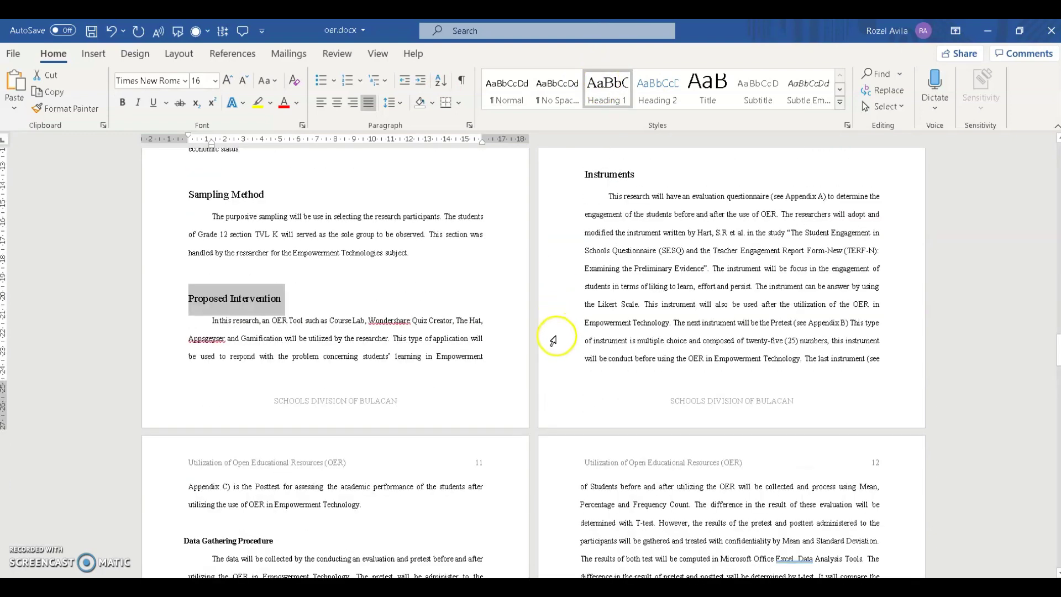
{"action": "scroll", "coordinate": [553, 340], "scroll_direction": "down", "scroll_amount": 5}
{"action": "left_click_drag", "start_coordinate": [276, 282], "coordinate": [184, 283]}
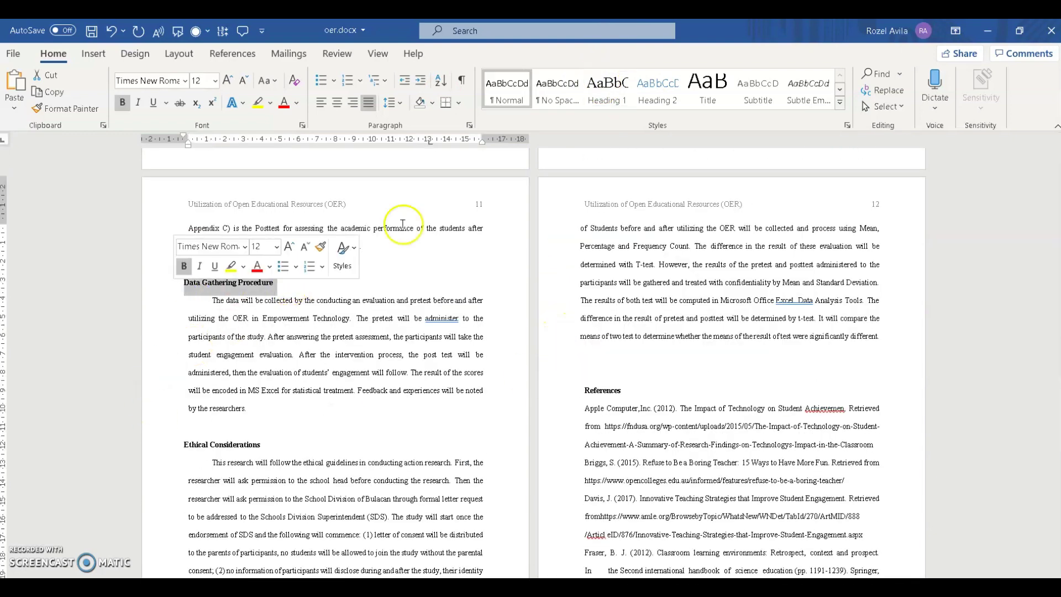
{"action": "left_click", "coordinate": [608, 84]}
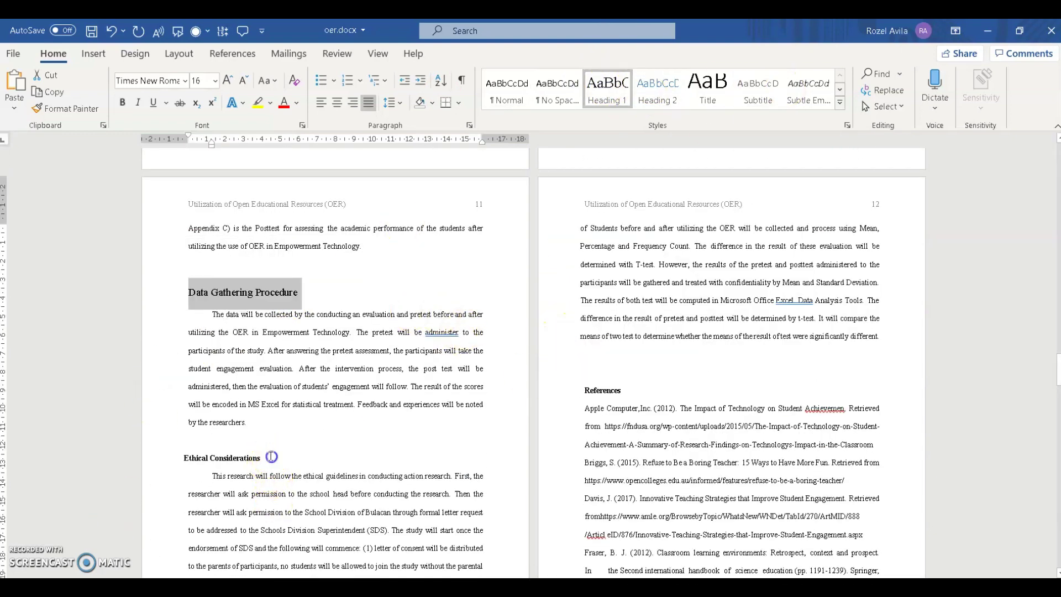
{"action": "left_click_drag", "start_coordinate": [271, 456], "coordinate": [171, 462]}
{"action": "left_click", "coordinate": [608, 84]}
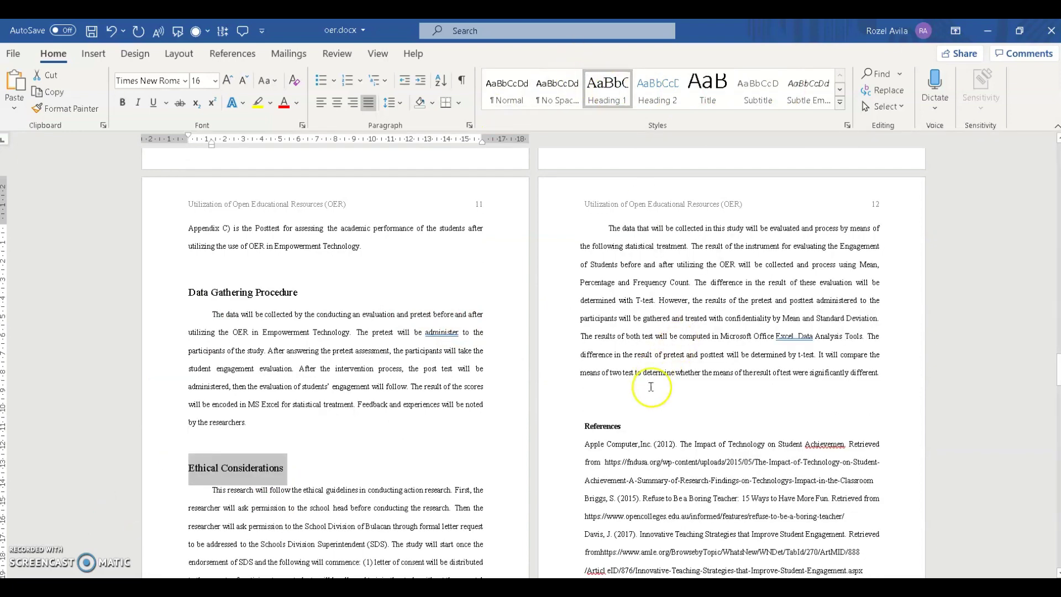
{"action": "left_click_drag", "start_coordinate": [624, 427], "coordinate": [590, 433]}
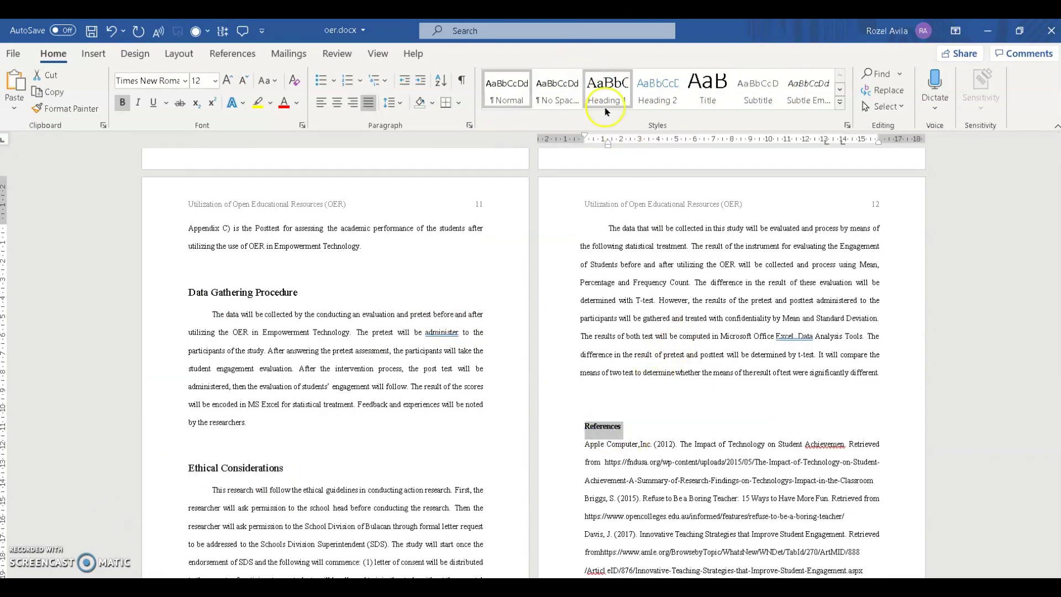
{"action": "left_click", "coordinate": [608, 84]}
{"action": "scroll", "coordinate": [753, 277], "scroll_direction": "down", "scroll_amount": 7}
{"action": "scroll", "coordinate": [801, 276], "scroll_direction": "up", "scroll_amount": 18}
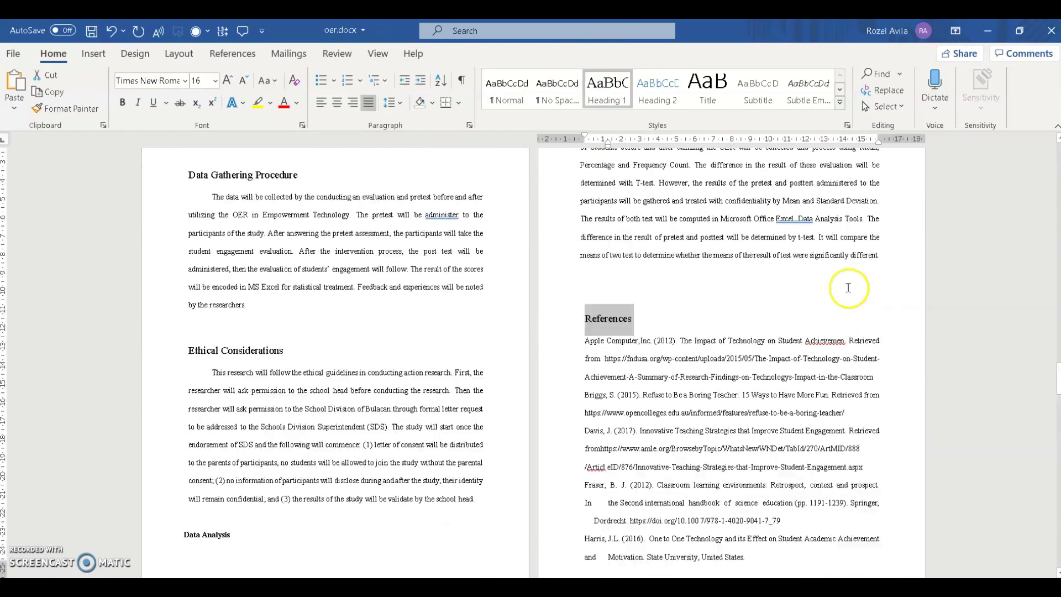
Place the cursor on the blank line above Context and Rationale at the top of page 2.
{"action": "scroll", "coordinate": [538, 266], "scroll_direction": "up", "scroll_amount": 18}
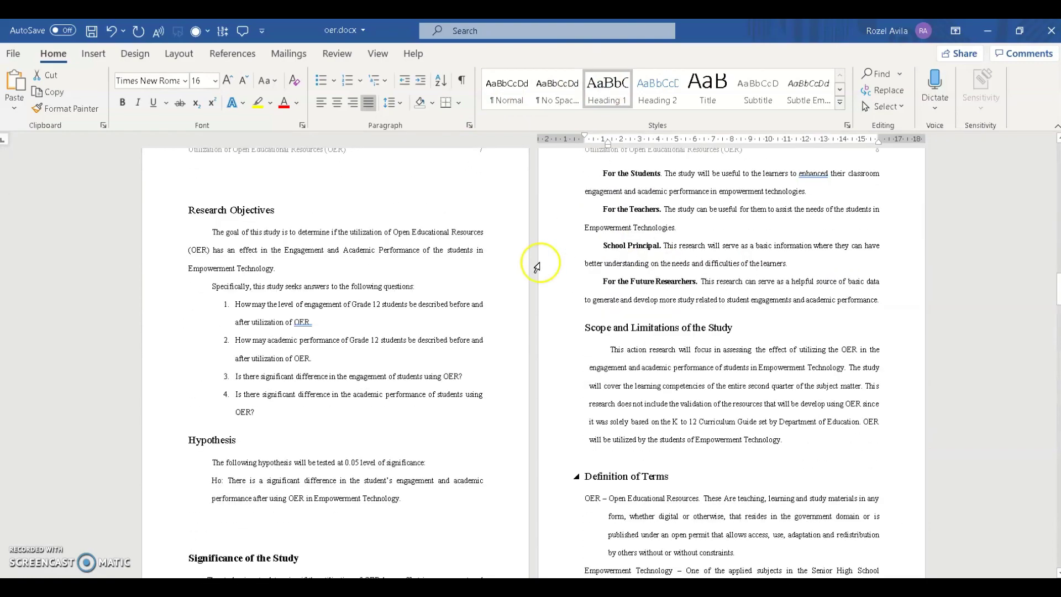
{"action": "scroll", "coordinate": [537, 268], "scroll_direction": "up", "scroll_amount": 15}
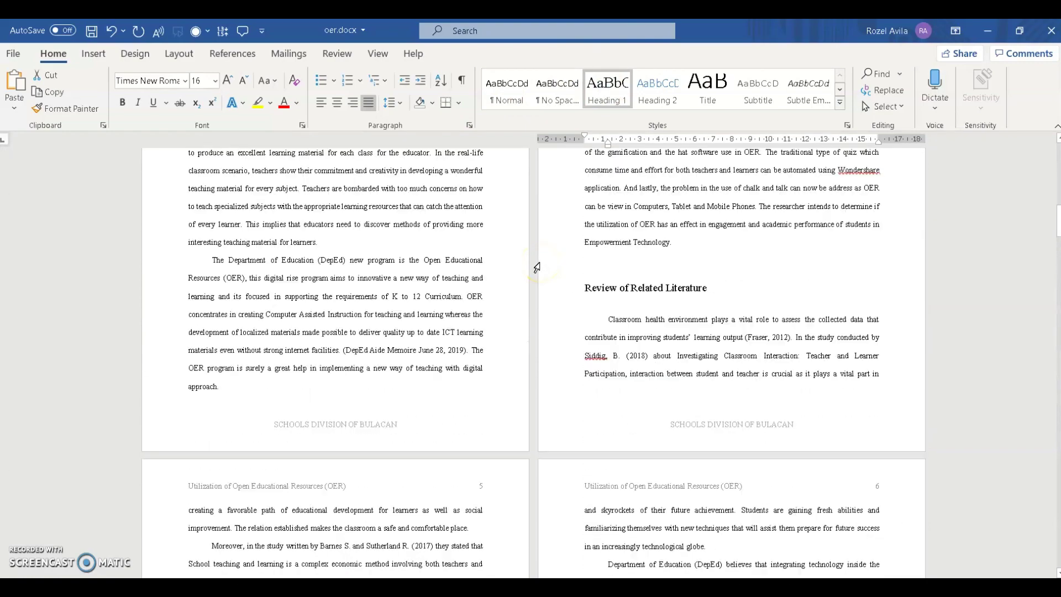
{"action": "scroll", "coordinate": [537, 267], "scroll_direction": "up", "scroll_amount": 6}
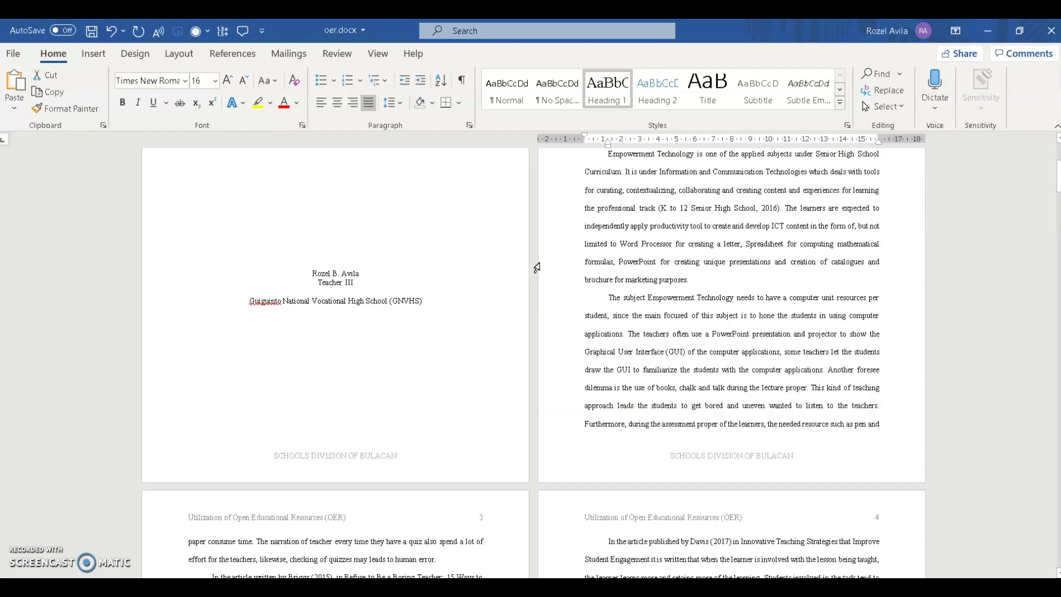
{"action": "left_click", "coordinate": [575, 205]}
{"action": "mouse_move", "coordinate": [584, 217]}
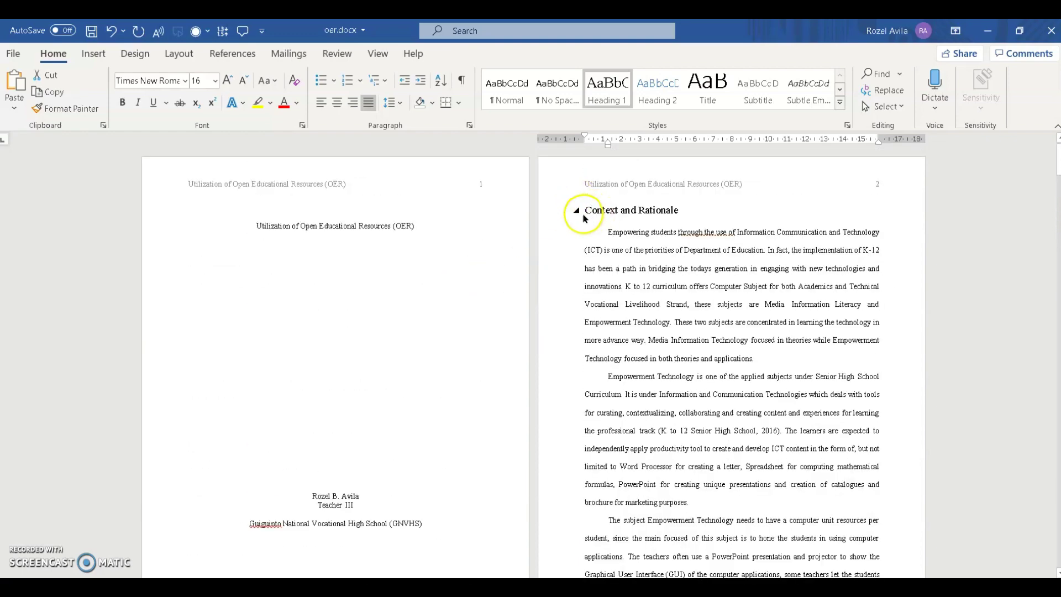
{"action": "scroll", "coordinate": [434, 410], "scroll_direction": "down", "scroll_amount": 2}
{"action": "left_click", "coordinate": [402, 481]}
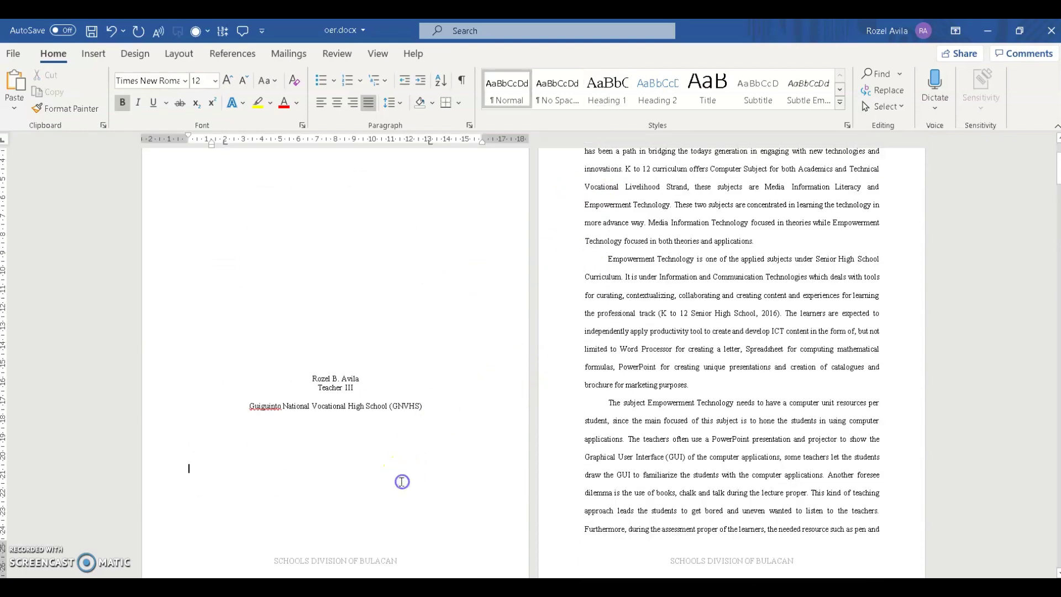
{"action": "scroll", "coordinate": [402, 481], "scroll_direction": "up", "scroll_amount": 3}
{"action": "left_click", "coordinate": [615, 185]}
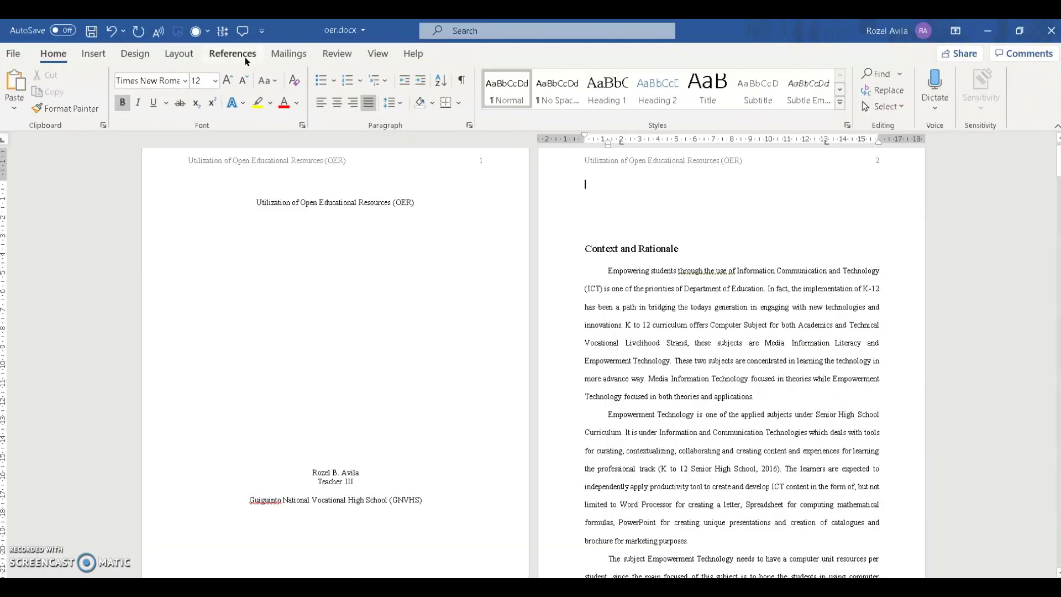
{"action": "left_click", "coordinate": [247, 57]}
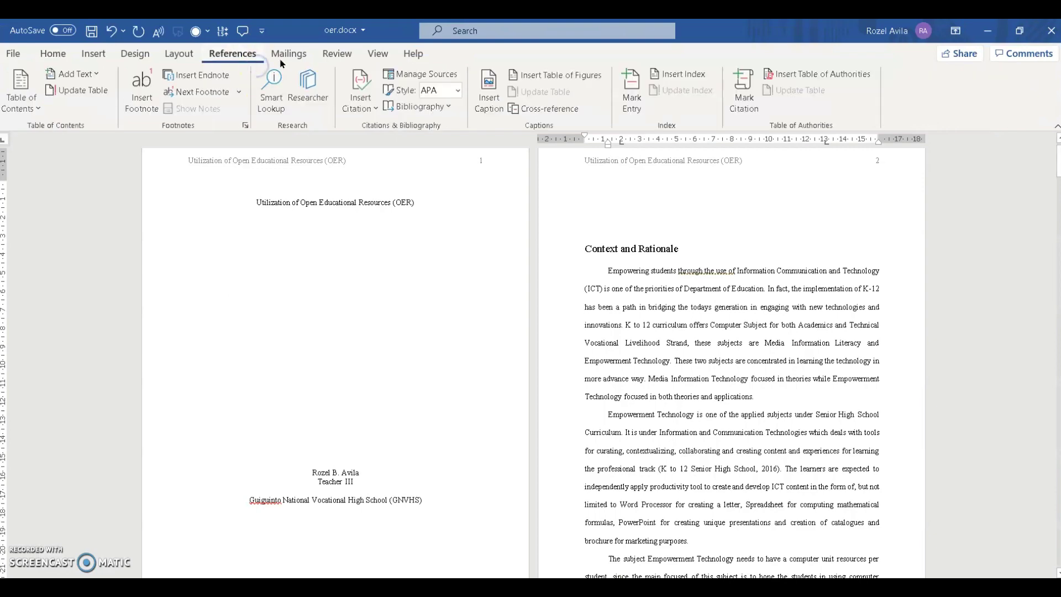
Insert an Automatic Table of Contents on page 2.
{"action": "left_click", "coordinate": [232, 62]}
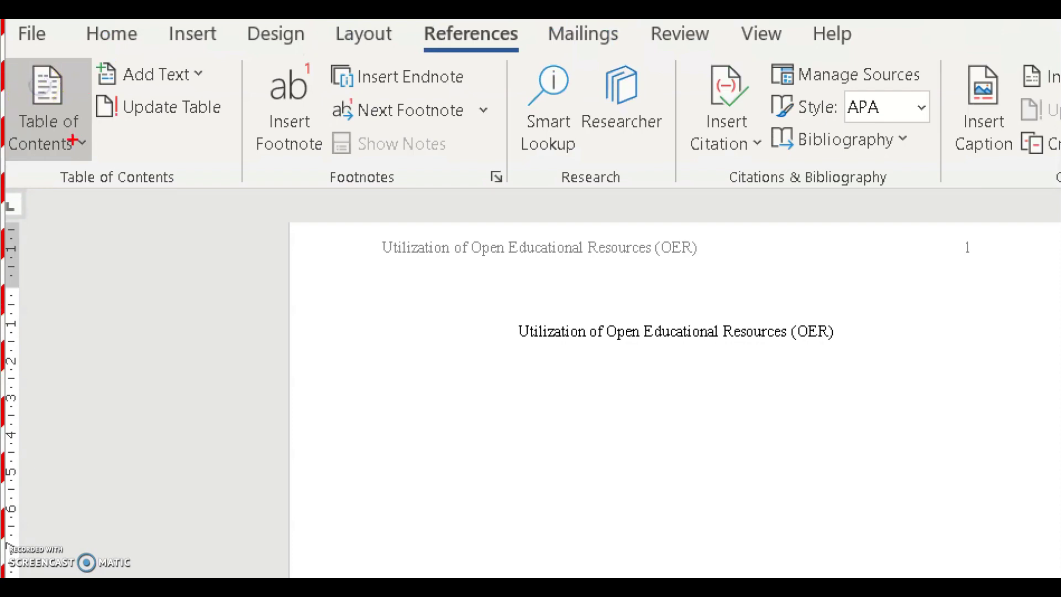
{"action": "left_click", "coordinate": [54, 121]}
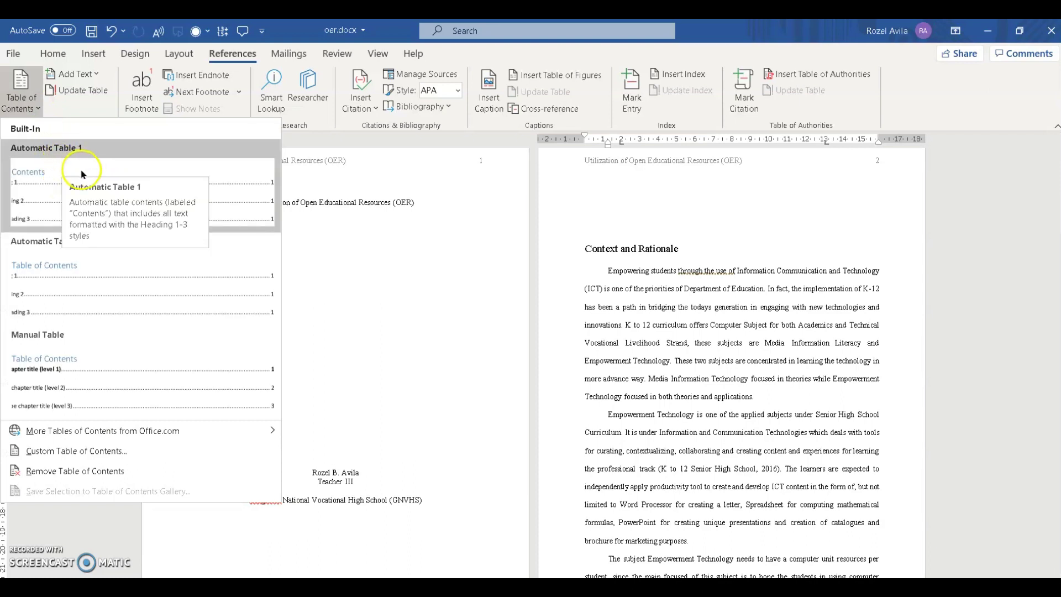
{"action": "left_click", "coordinate": [124, 150]}
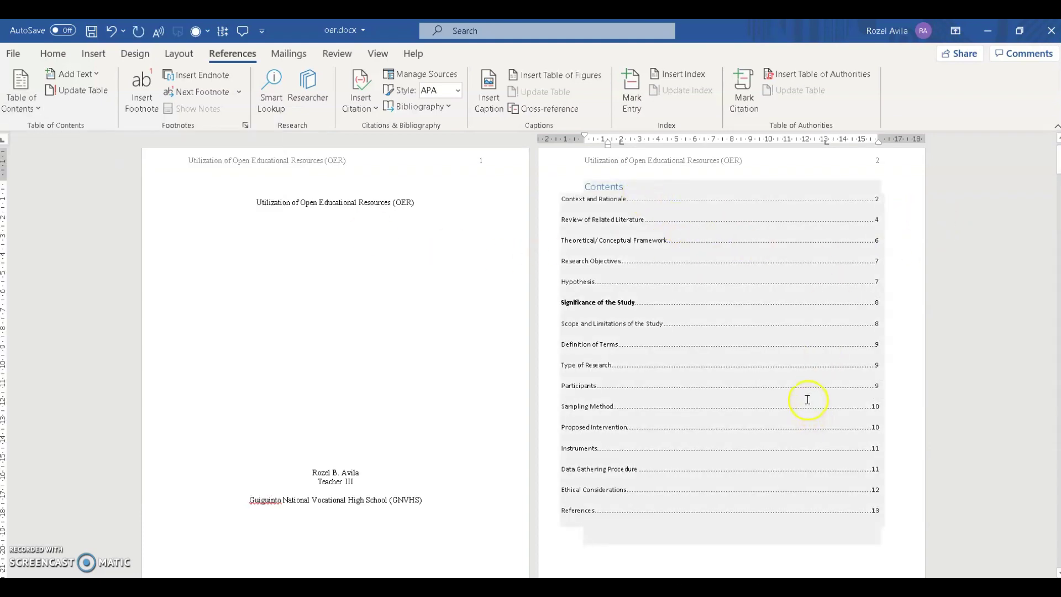
{"action": "left_click", "coordinate": [586, 189]}
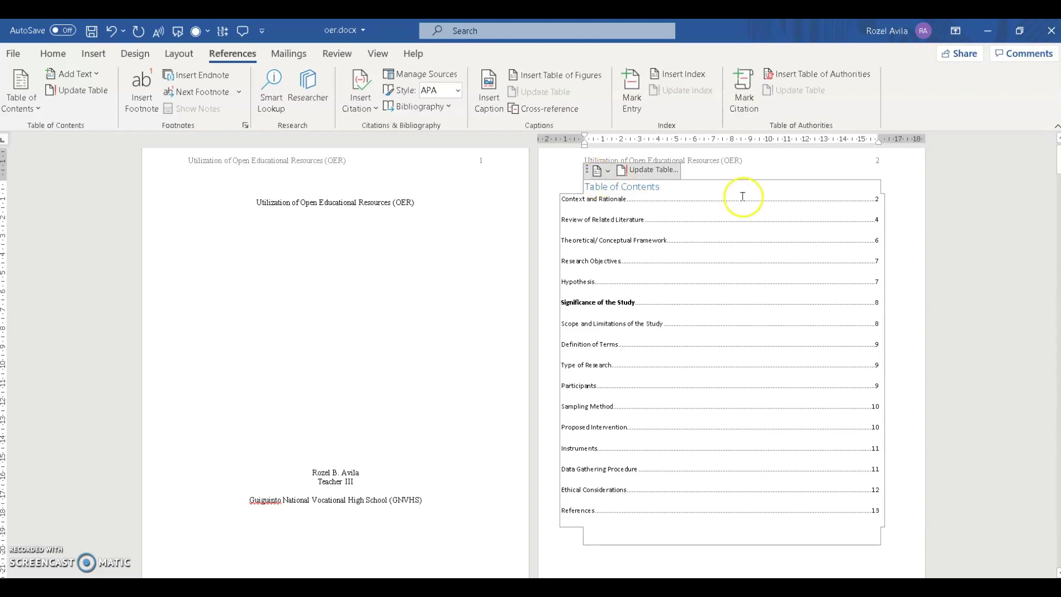
Update the entire table of contents so its page numbers are current.
{"action": "scroll", "coordinate": [965, 288], "scroll_direction": "up", "scroll_amount": 1}
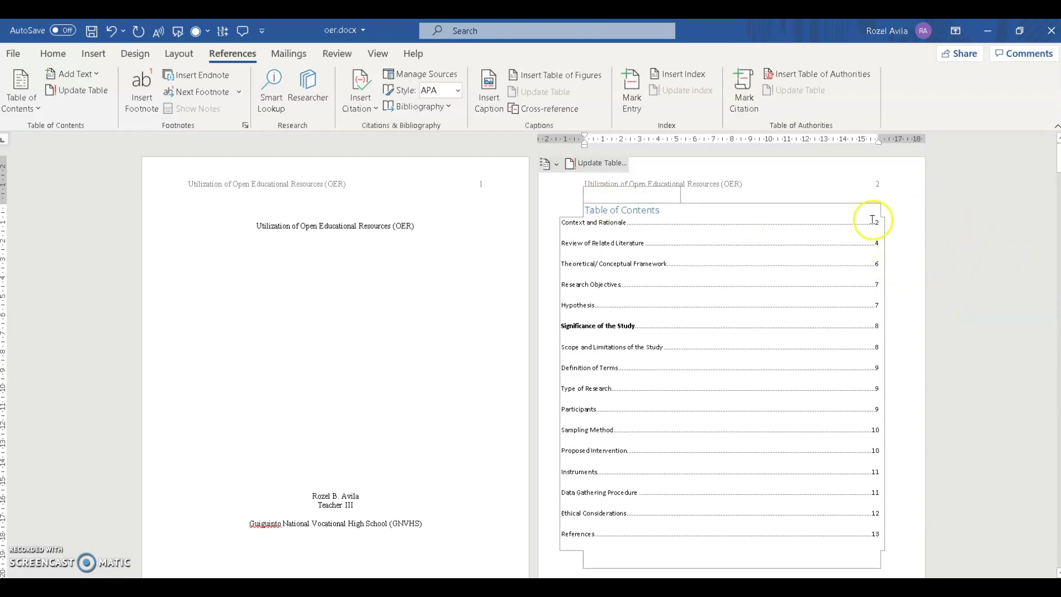
{"action": "scroll", "coordinate": [1011, 379], "scroll_direction": "down", "scroll_amount": 6}
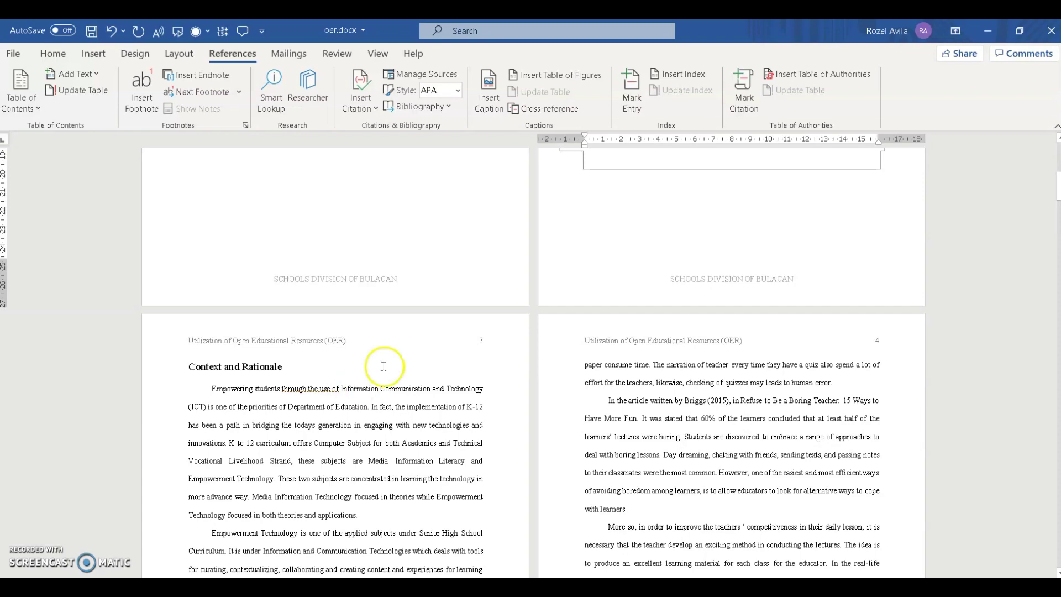
{"action": "scroll", "coordinate": [1000, 296], "scroll_direction": "up", "scroll_amount": 5}
{"action": "scroll", "coordinate": [903, 247], "scroll_direction": "up", "scroll_amount": 5}
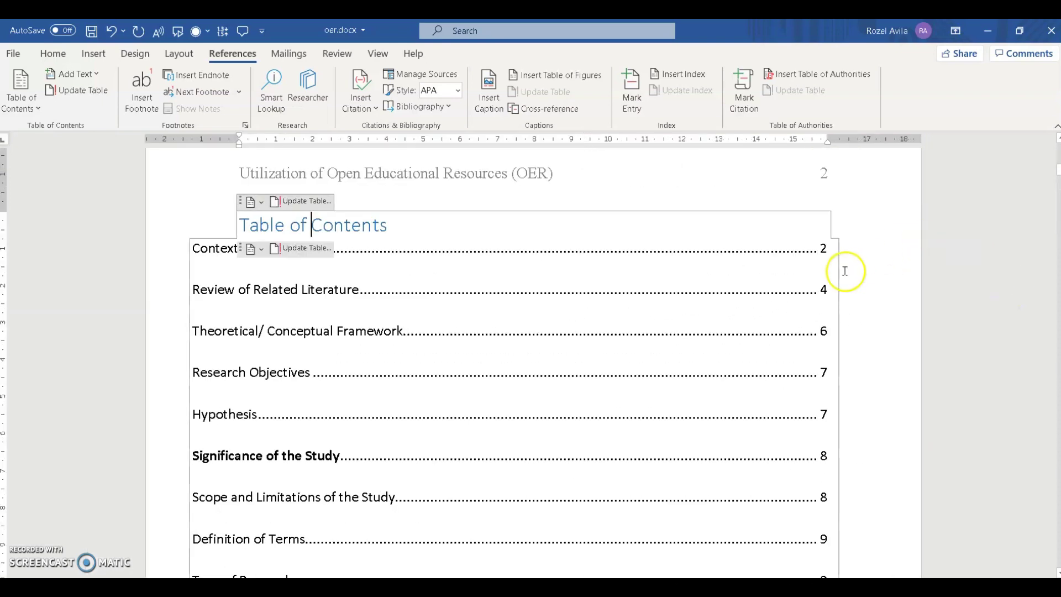
{"action": "scroll", "coordinate": [834, 276], "scroll_direction": "up", "scroll_amount": 1}
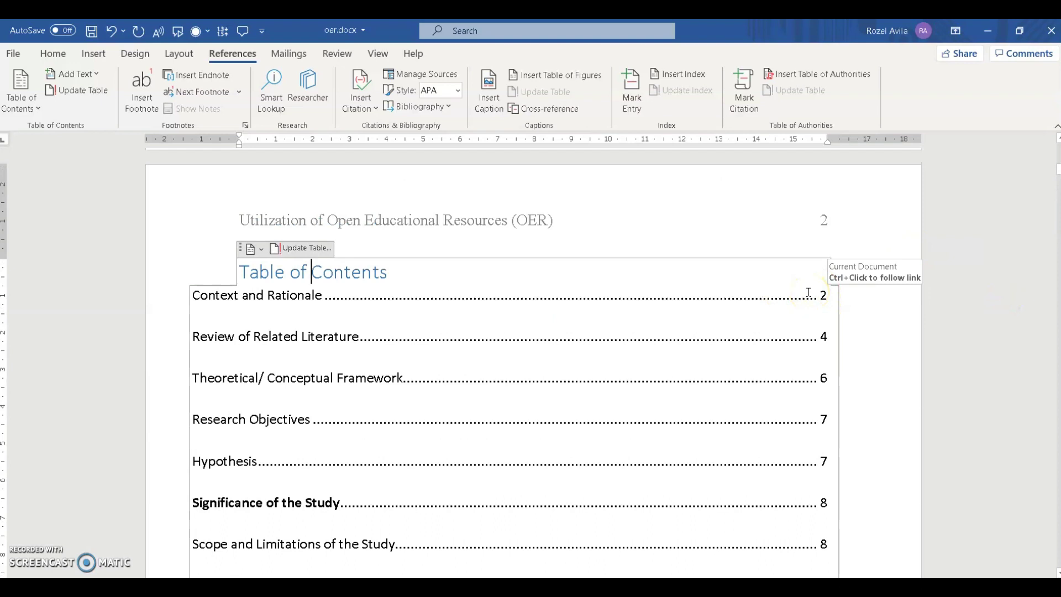
{"action": "left_click", "coordinate": [299, 248]}
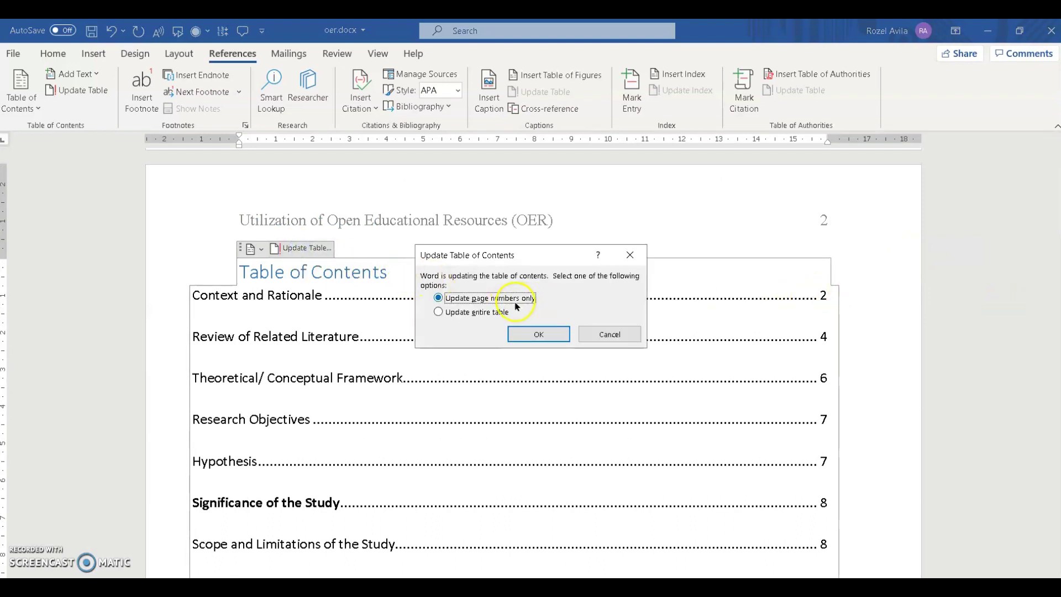
{"action": "left_click", "coordinate": [489, 314]}
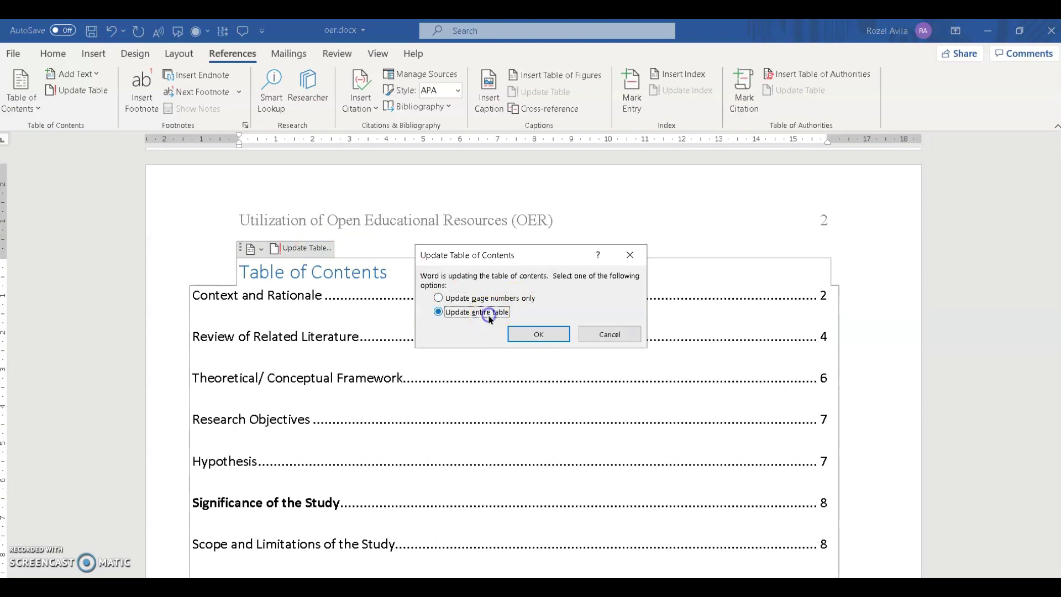
{"action": "left_click", "coordinate": [533, 336]}
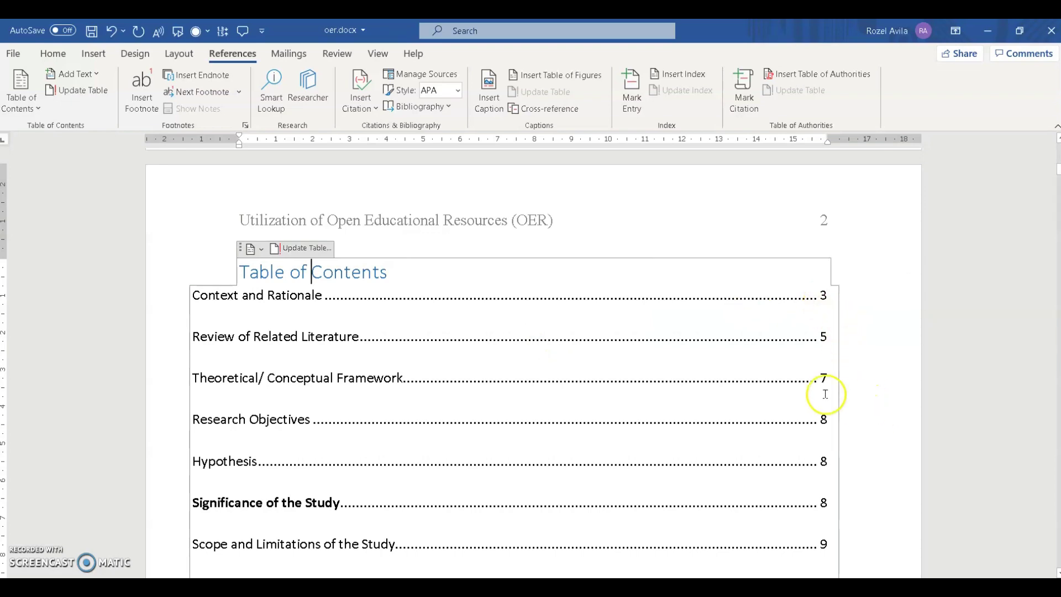
Add blank lines above Review of Related Literature so it begins at the top of page 6.
{"action": "scroll", "coordinate": [812, 396], "scroll_direction": "down", "scroll_amount": 3}
{"action": "scroll", "coordinate": [811, 396], "scroll_direction": "down", "scroll_amount": 4}
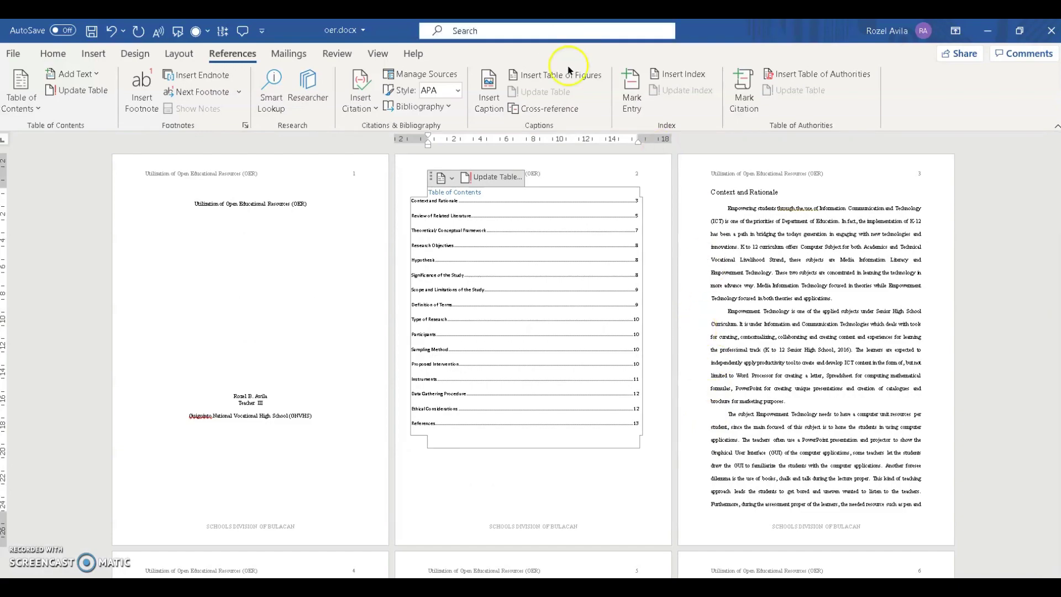
{"action": "scroll", "coordinate": [721, 376], "scroll_direction": "down", "scroll_amount": 1}
{"action": "scroll", "coordinate": [721, 376], "scroll_direction": "down", "scroll_amount": 8}
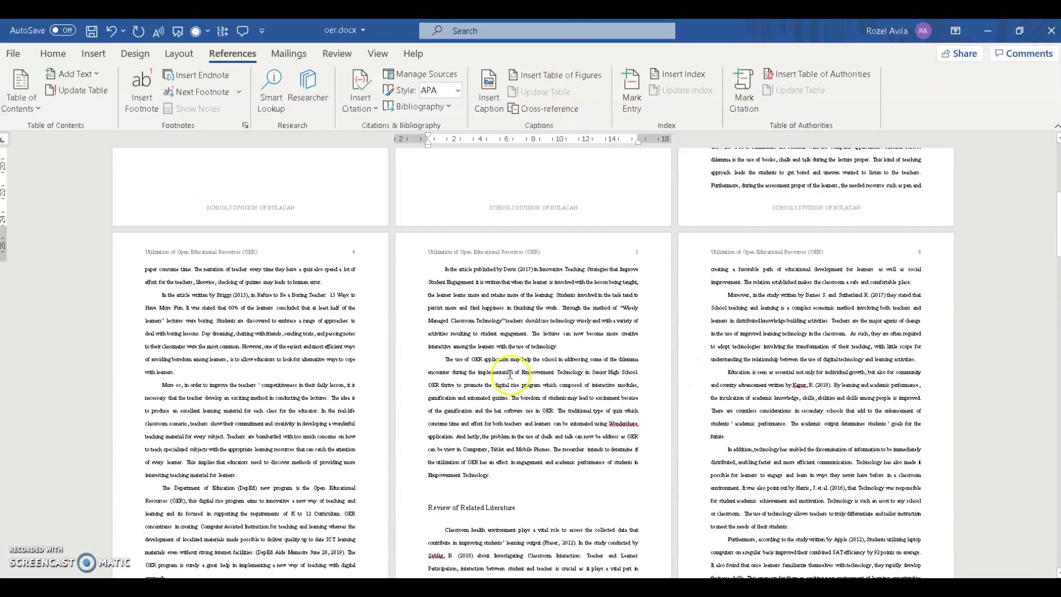
{"action": "left_click", "coordinate": [449, 409]}
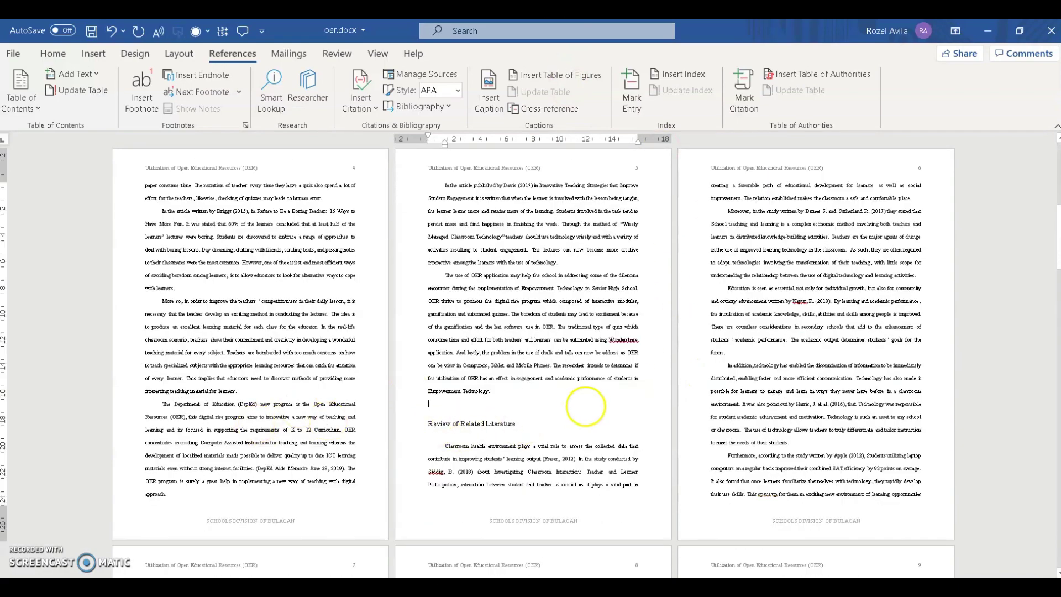
{"action": "key", "text": "Return"}
{"action": "key", "text": "Return"}
{"action": "key", "text": "Return"}
{"action": "key", "text": "Return"}
{"action": "key", "text": "Return"}
{"action": "key", "text": "Return"}
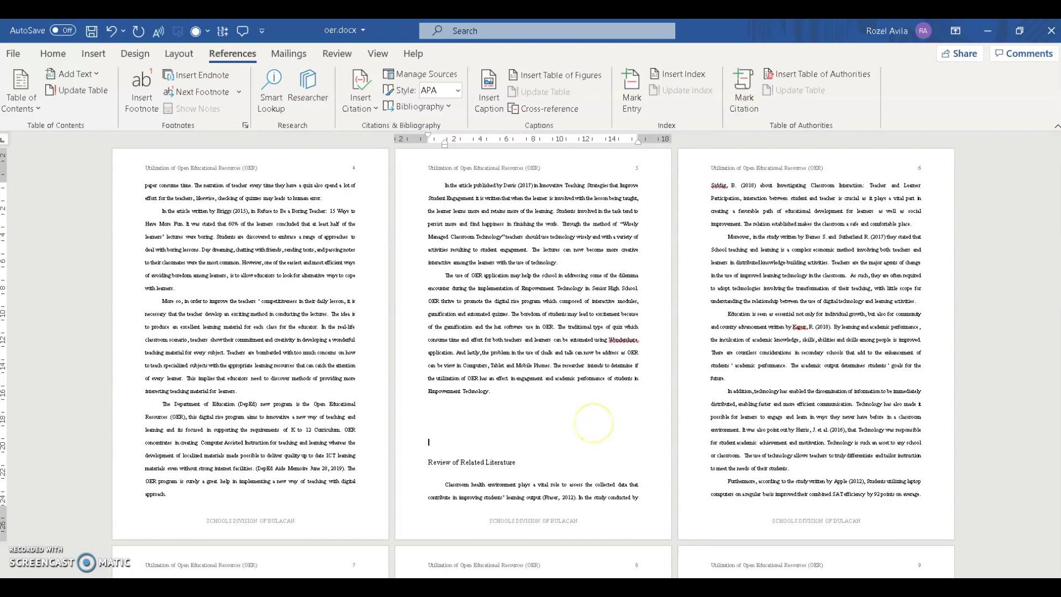
{"action": "scroll", "coordinate": [639, 461], "scroll_direction": "up", "scroll_amount": 2}
{"action": "scroll", "coordinate": [652, 447], "scroll_direction": "down", "scroll_amount": 5}
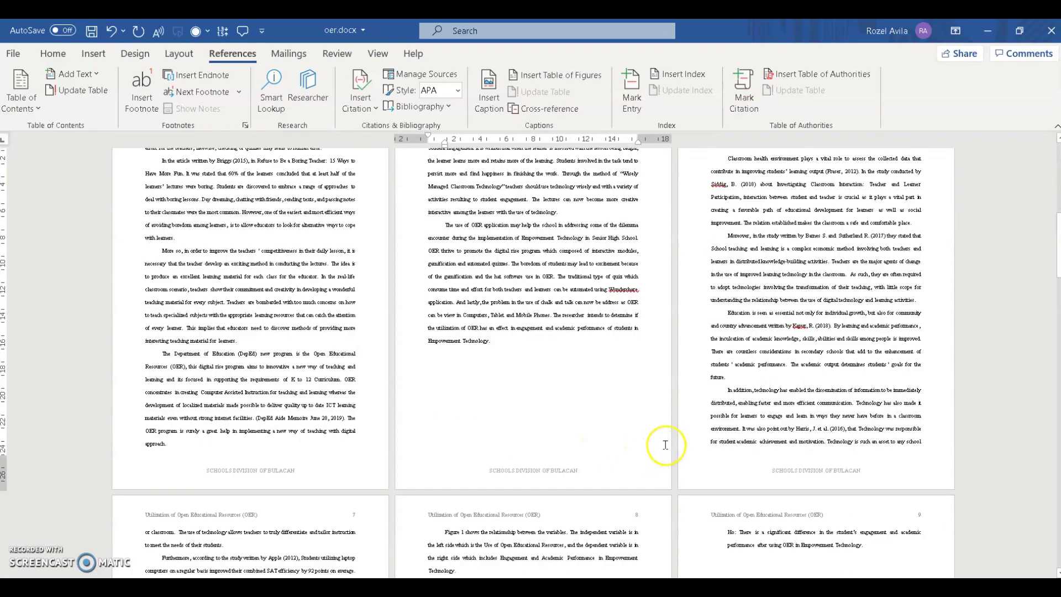
{"action": "scroll", "coordinate": [668, 437], "scroll_direction": "up", "scroll_amount": 3}
{"action": "scroll", "coordinate": [671, 436], "scroll_direction": "up", "scroll_amount": 3}
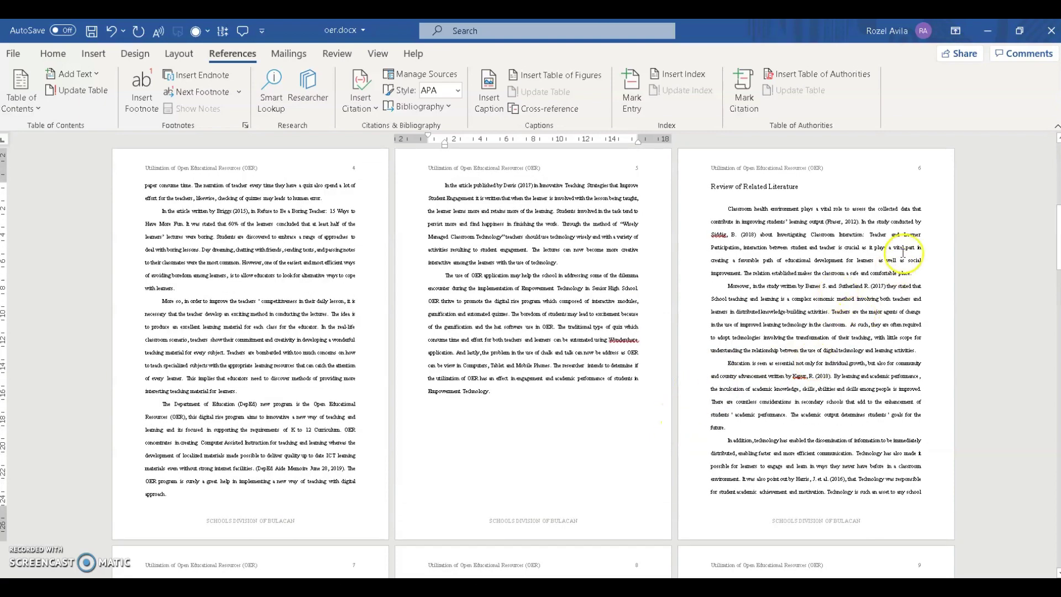
{"action": "scroll", "coordinate": [911, 286], "scroll_direction": "up", "scroll_amount": 3}
{"action": "scroll", "coordinate": [794, 261], "scroll_direction": "down", "scroll_amount": 1}
{"action": "scroll", "coordinate": [793, 308], "scroll_direction": "down", "scroll_amount": 5}
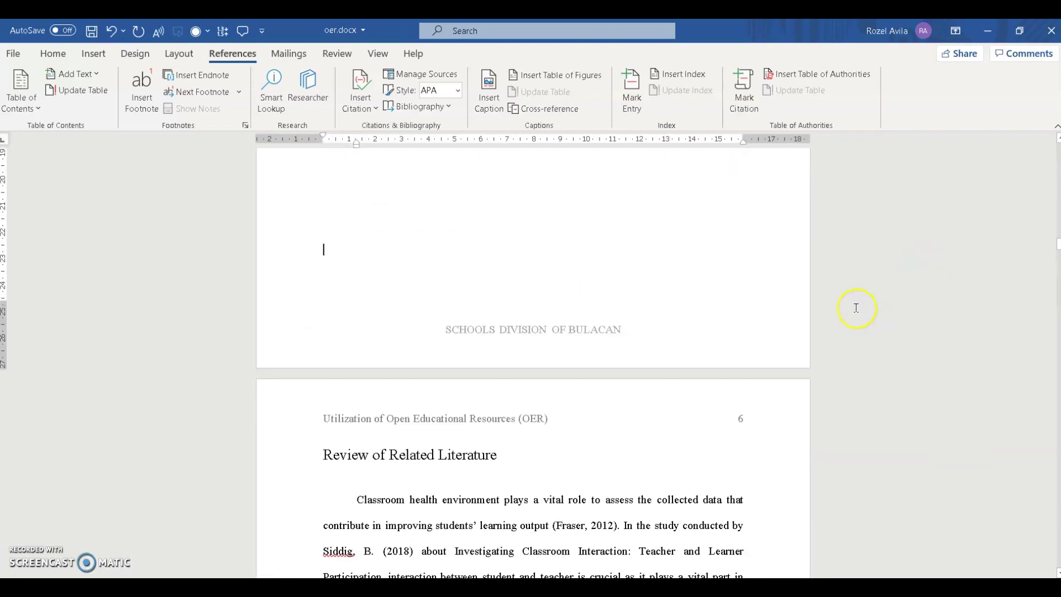
{"action": "left_click", "coordinate": [758, 290]}
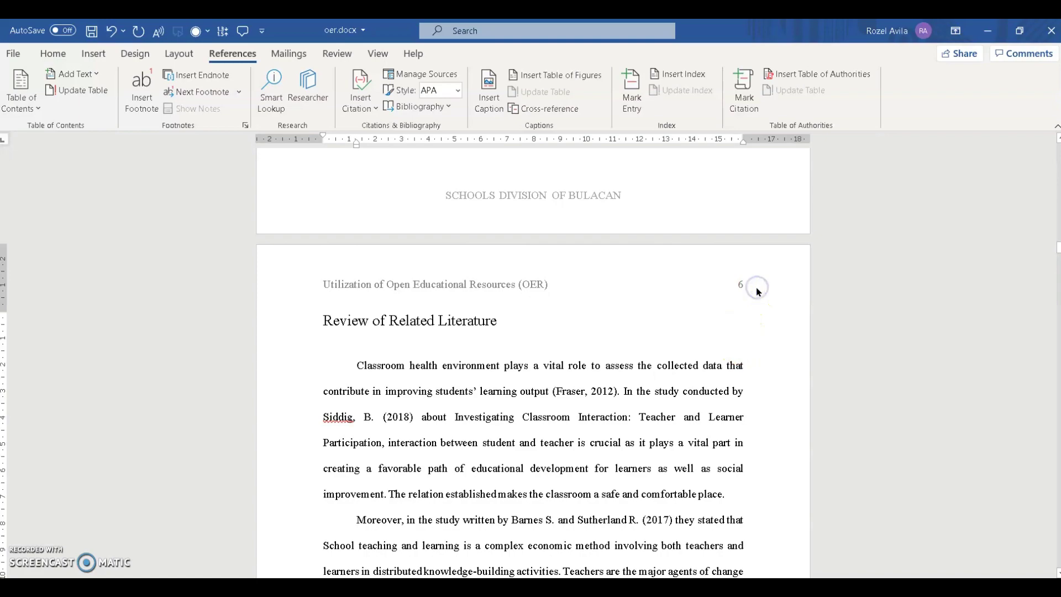
{"action": "scroll", "coordinate": [758, 290], "scroll_direction": "down", "scroll_amount": 5, "text": "ctrl"}
{"action": "scroll", "coordinate": [886, 312], "scroll_direction": "up", "scroll_amount": 3}
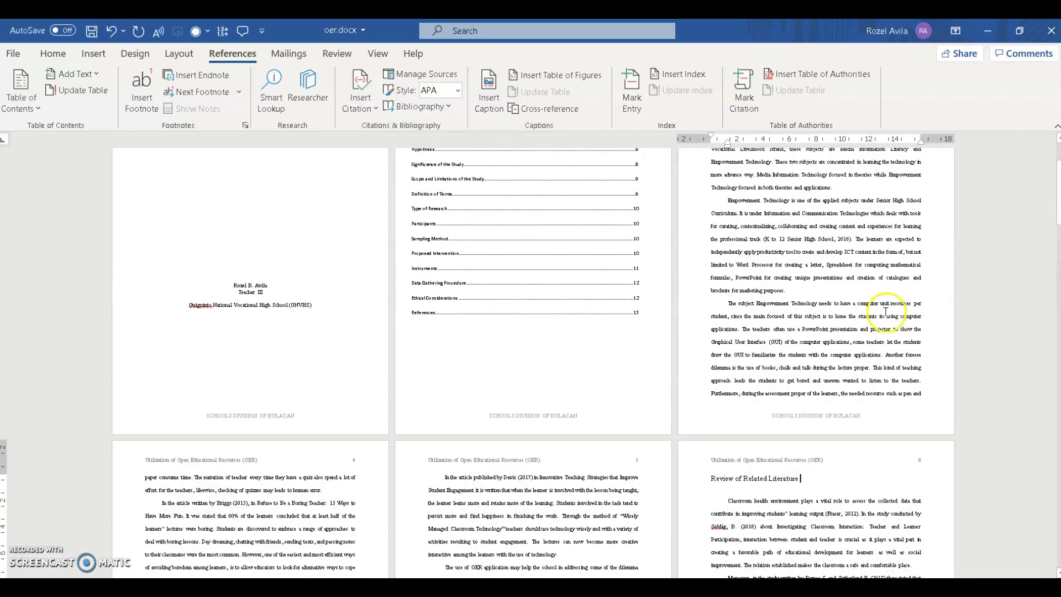
{"action": "scroll", "coordinate": [409, 350], "scroll_direction": "up", "scroll_amount": 3}
{"action": "scroll", "coordinate": [476, 310], "scroll_direction": "up", "scroll_amount": 5, "text": "ctrl"}
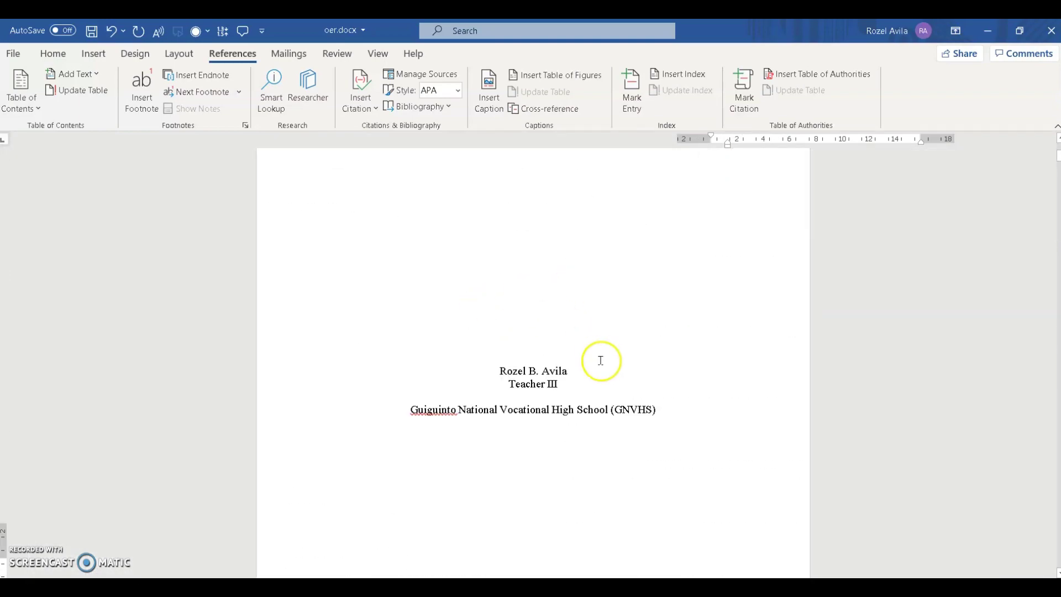
{"action": "scroll", "coordinate": [601, 360], "scroll_direction": "down", "scroll_amount": 8}
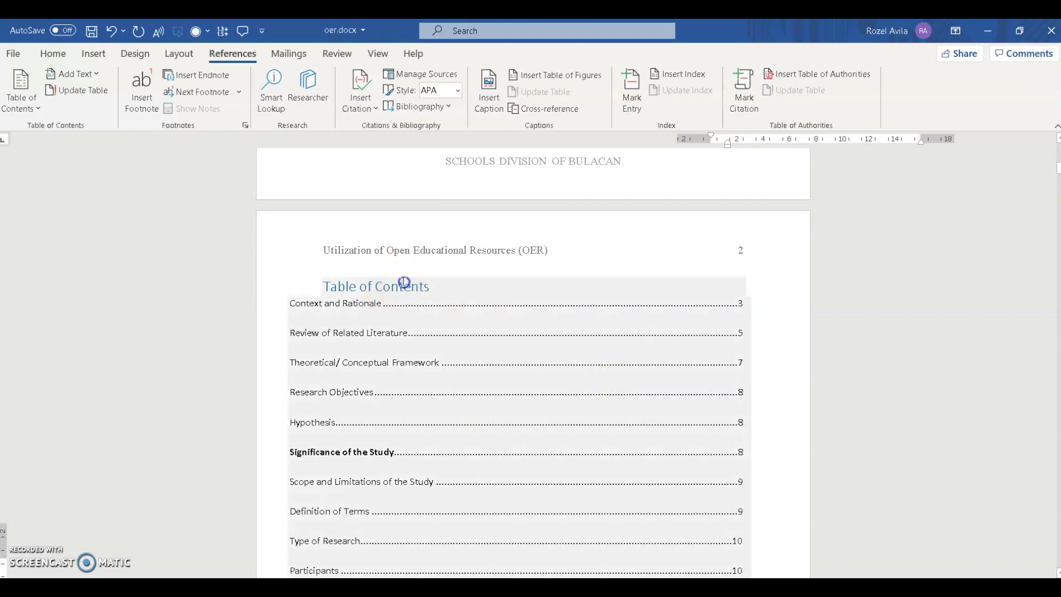
Update the entire table of contents so Review of Related Literature lists page 6.
{"action": "left_click", "coordinate": [404, 283]}
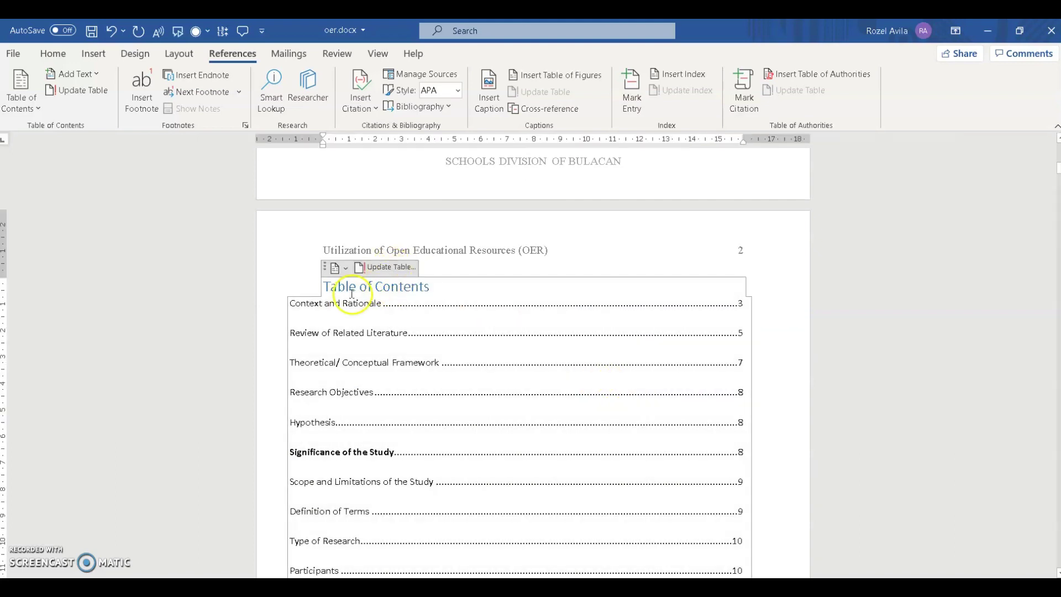
{"action": "left_click", "coordinate": [378, 271]}
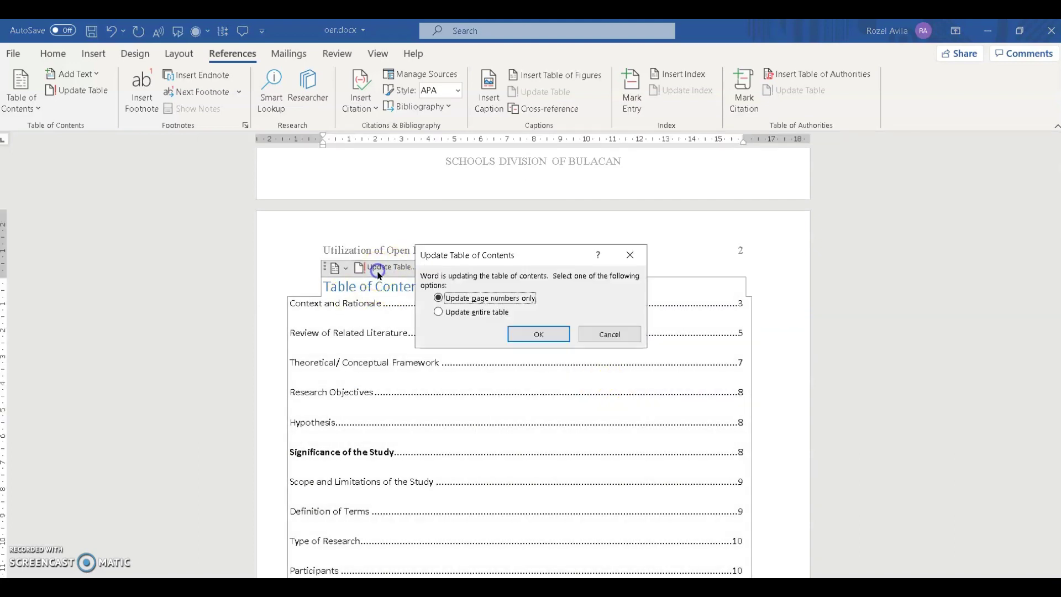
{"action": "left_click", "coordinate": [487, 313]}
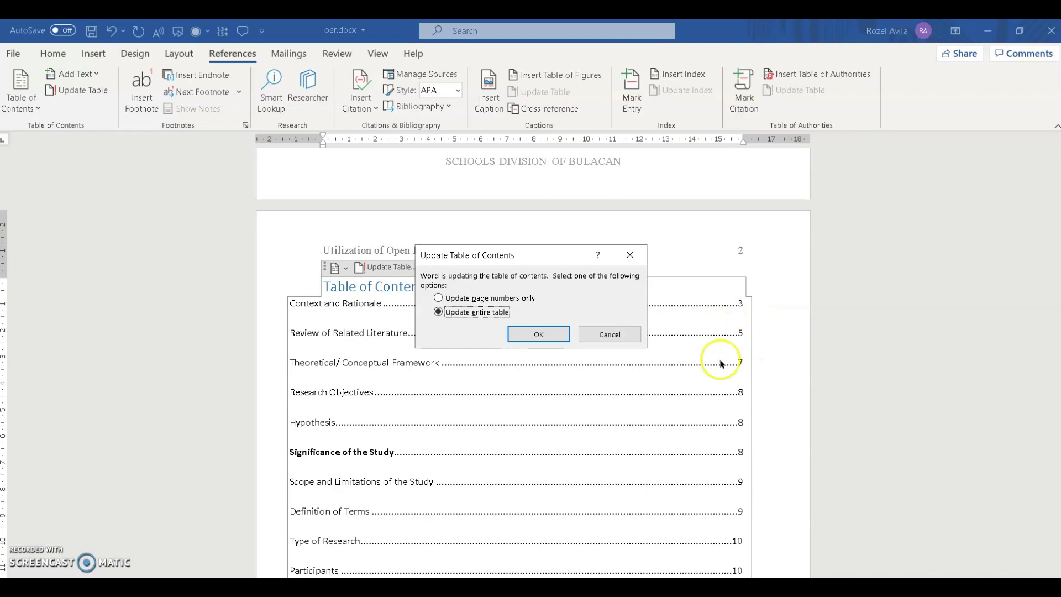
{"action": "left_click", "coordinate": [556, 335]}
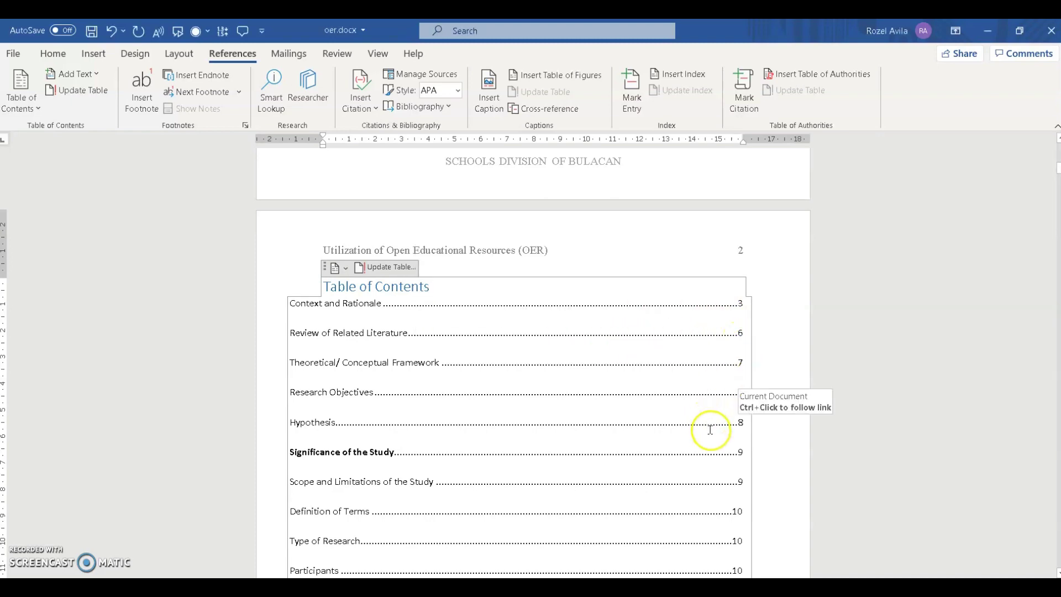
{"action": "scroll", "coordinate": [718, 454], "scroll_direction": "down", "scroll_amount": 4}
{"action": "scroll", "coordinate": [718, 454], "scroll_direction": "down", "scroll_amount": 3}
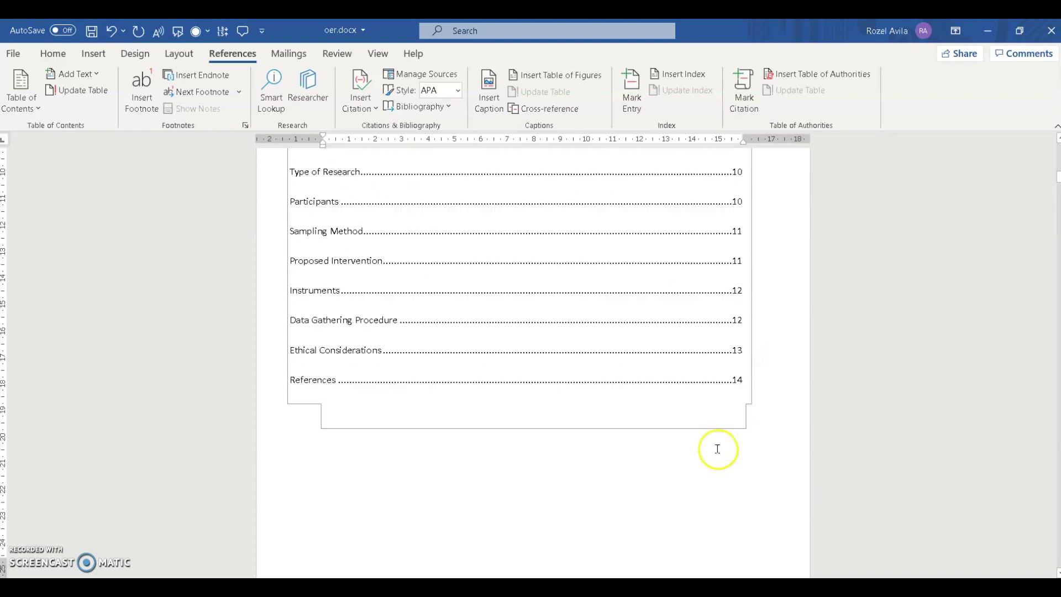